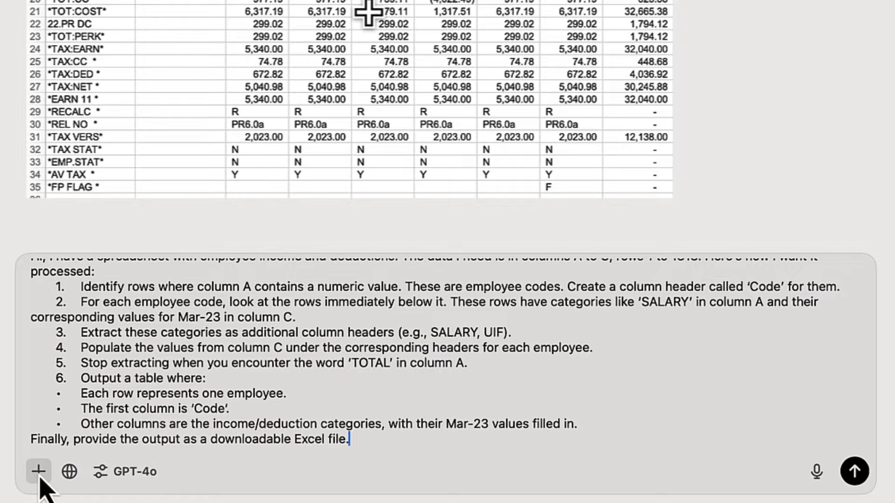
Step: Attach Employee Income and deductions Import Demo.xlsx to the written extraction prompt and send it to GPT-4o
left_click(39, 472)
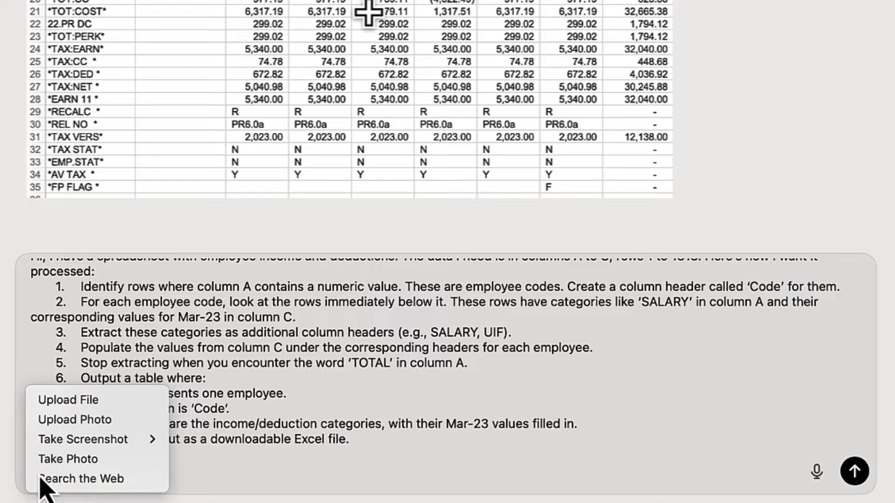
left_click(110, 409)
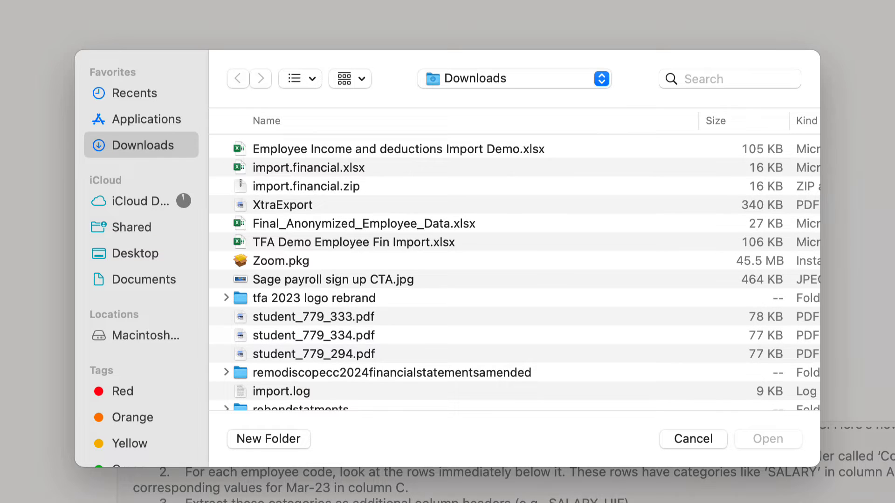
left_click(474, 150)
left_click(764, 438)
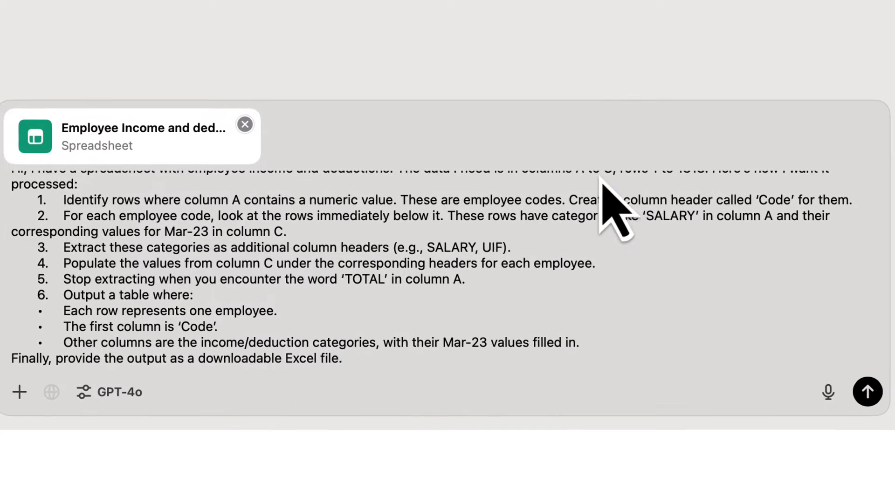
left_click(864, 391)
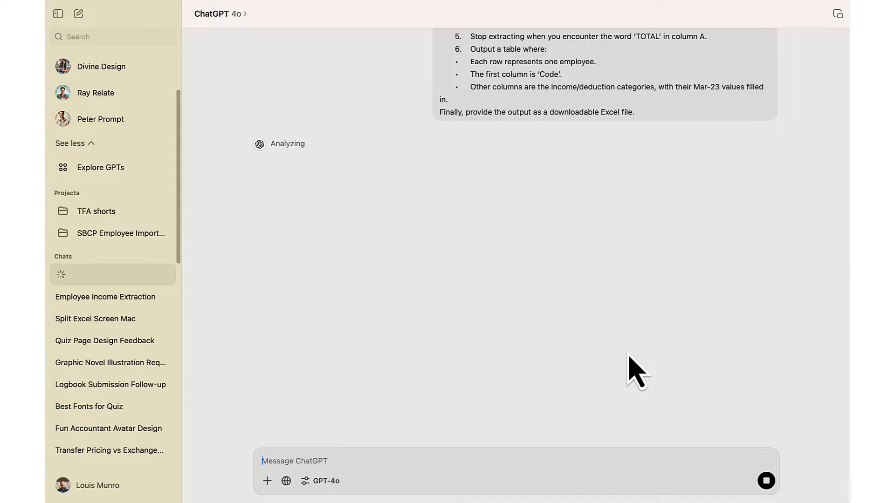
Step: Review the response and save the processed employee data to Downloads as GPT-Processed_Employee_Data
scroll(636, 373, "up", 10)
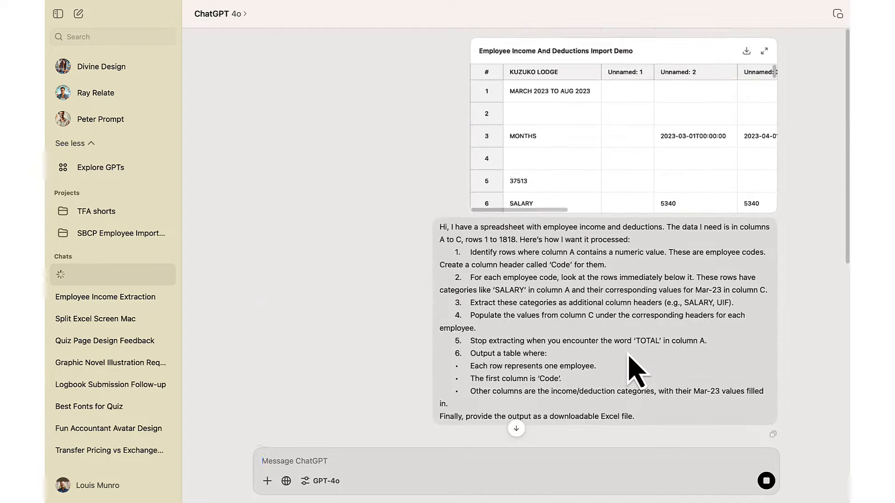
scroll(628, 354, "down", 2)
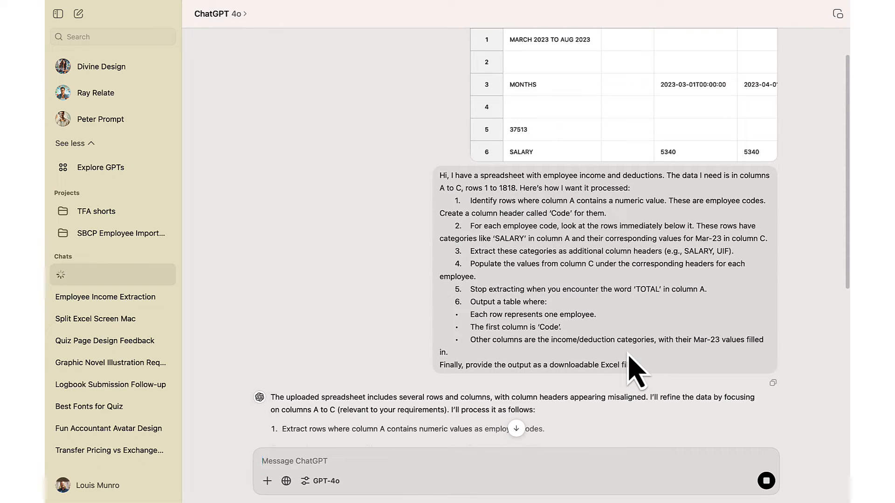
scroll(636, 371, "down", 3)
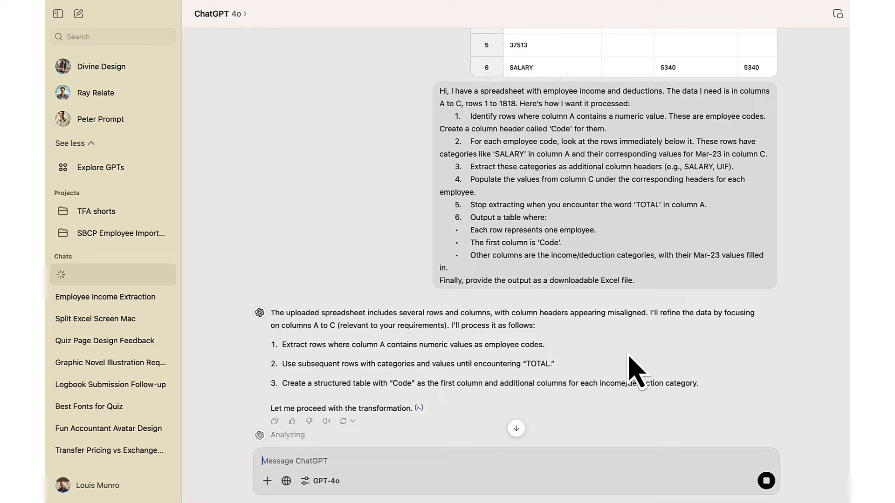
scroll(636, 373, "down", 2)
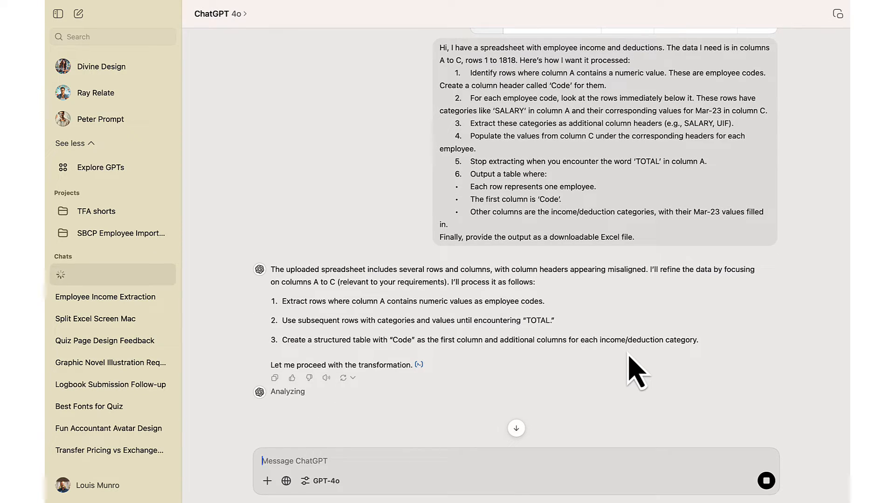
scroll(636, 373, "down", 3)
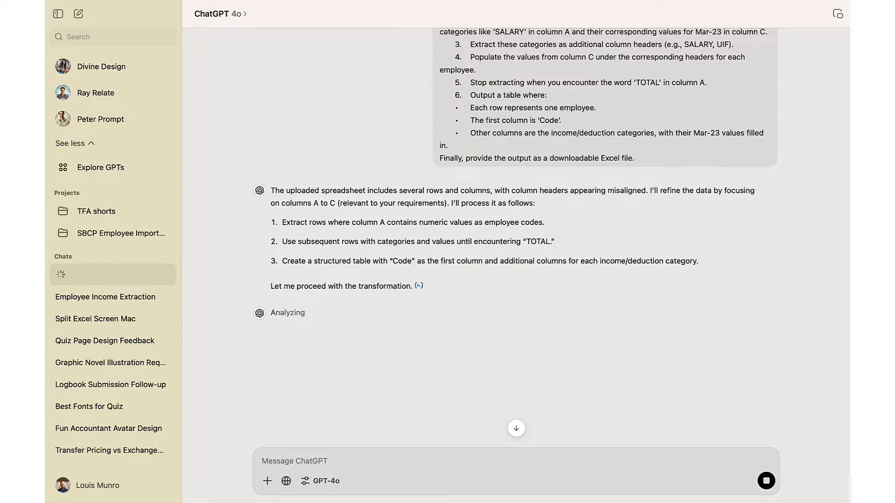
scroll(516, 237, "down", 3)
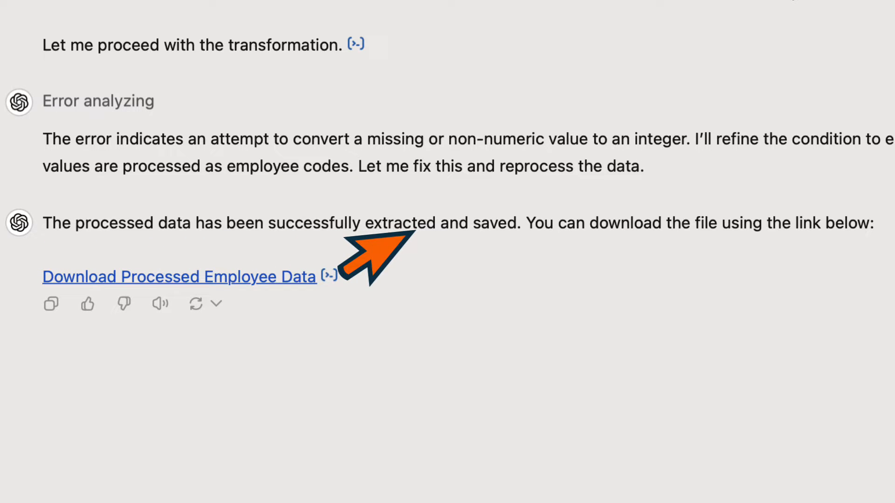
left_click(271, 280)
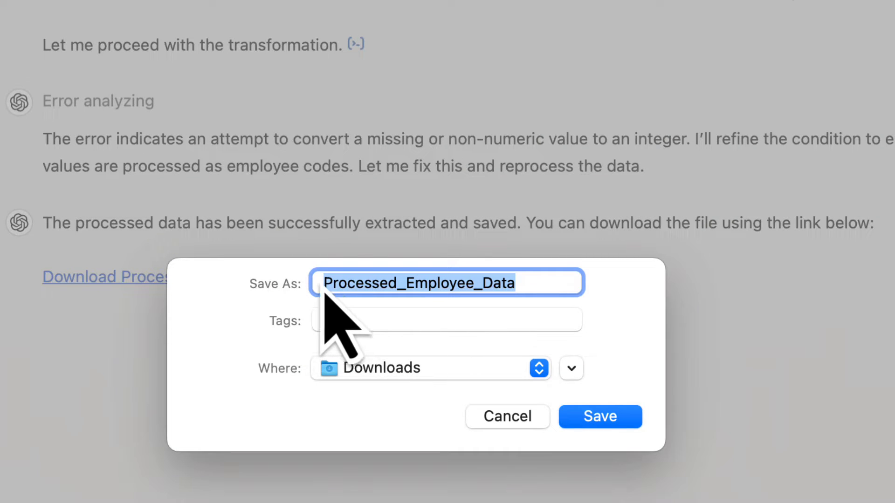
key("Left")
type("GPT-")
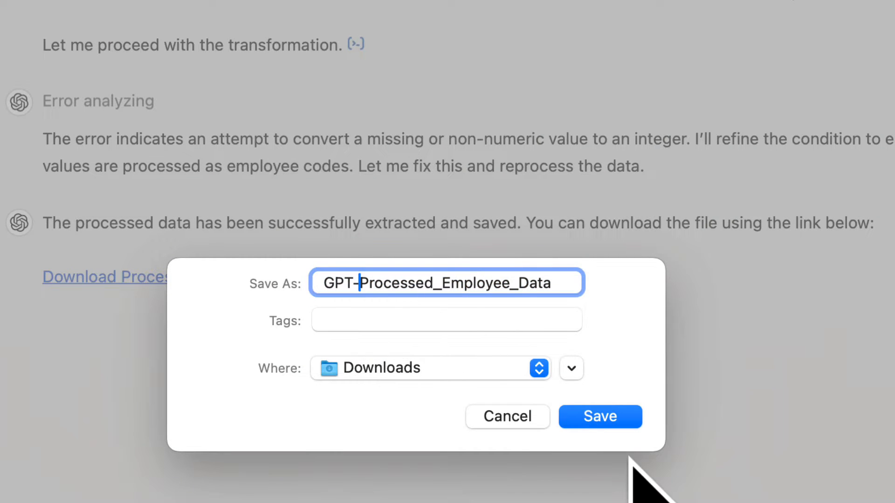
left_click(607, 422)
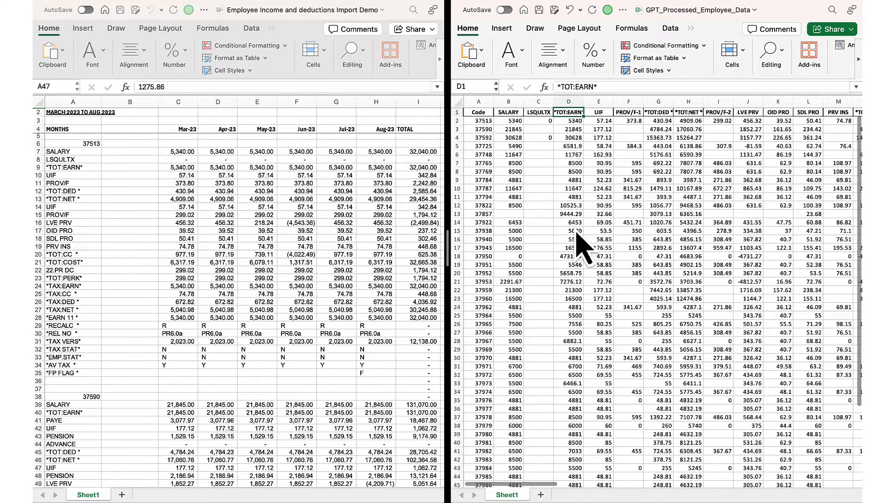
Step: Freeze the panes at cell B2 of the processed data workbook, keeping the header row and Code column in view
left_click(513, 121)
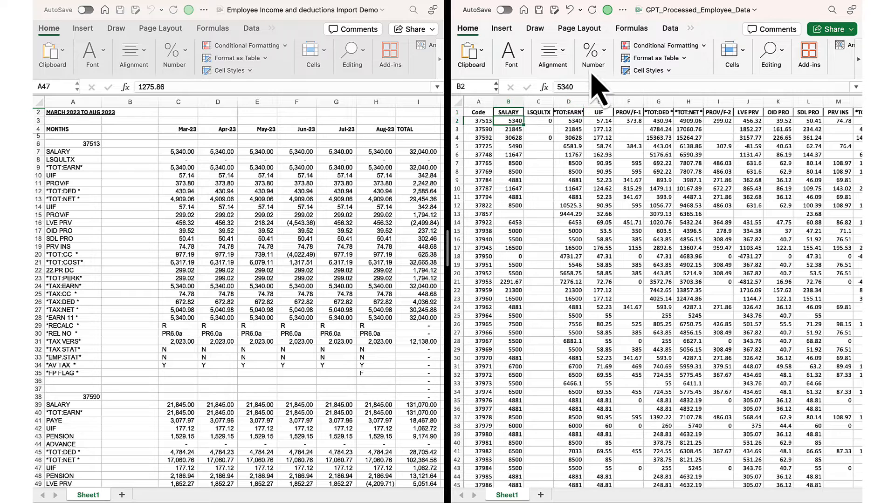
left_click(683, 33)
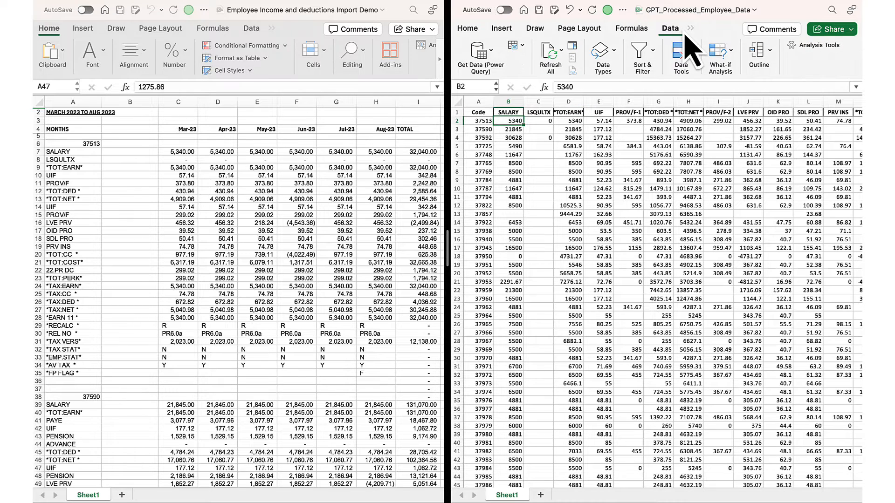
left_click(690, 29)
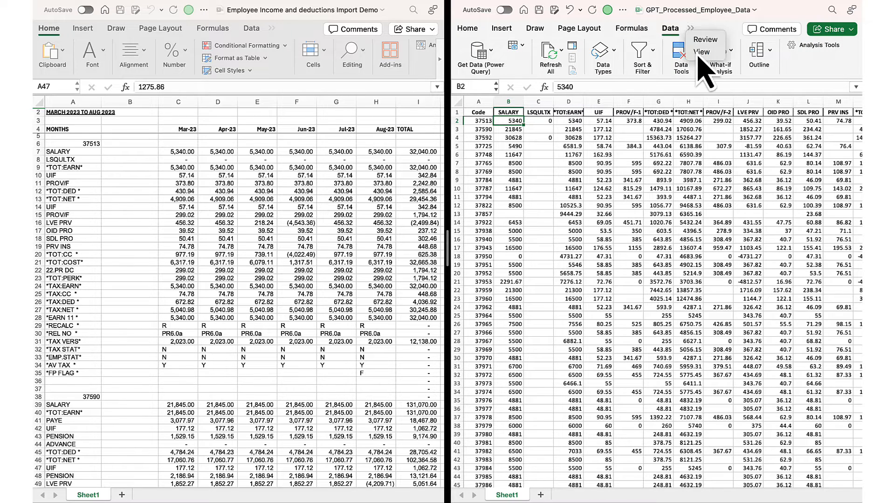
left_click(714, 53)
left_click(755, 54)
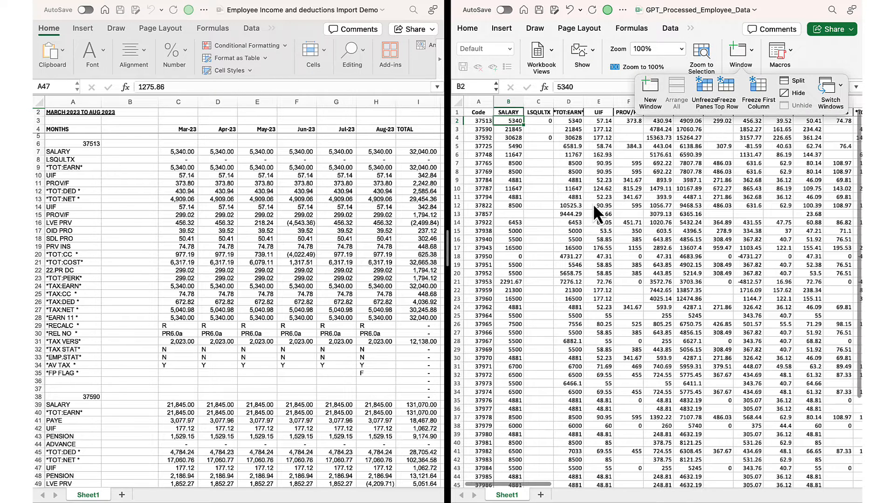
Step: Total the SALARY column of the processed data in cell B47 with =SUM(B2:B46)
key("super+Down")
key("super+Down")
key("super+Down")
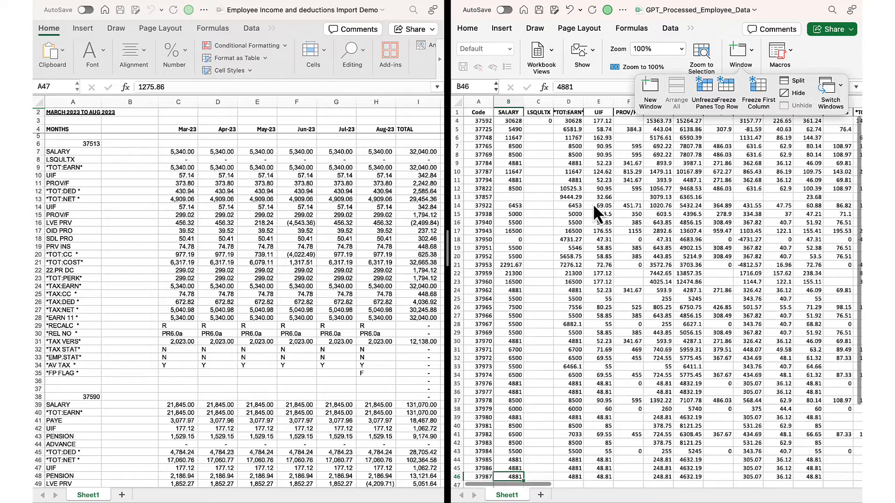
key("Down")
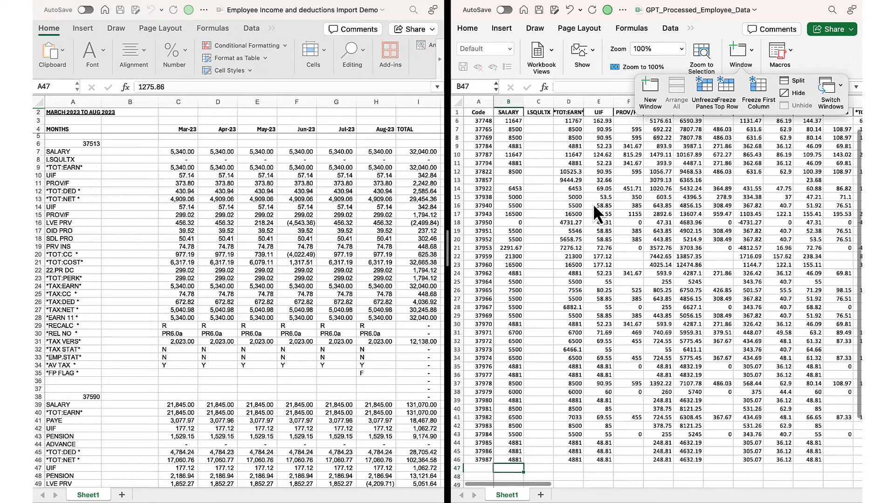
type("=sum(")
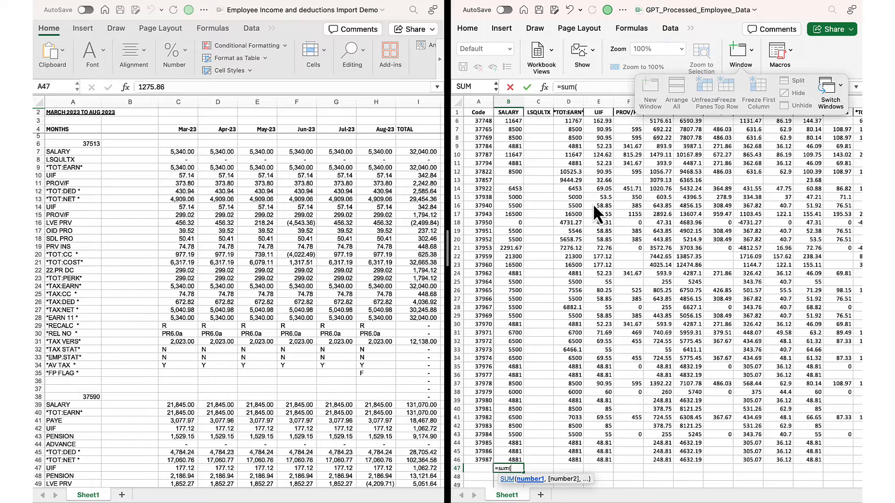
type("b2:b")
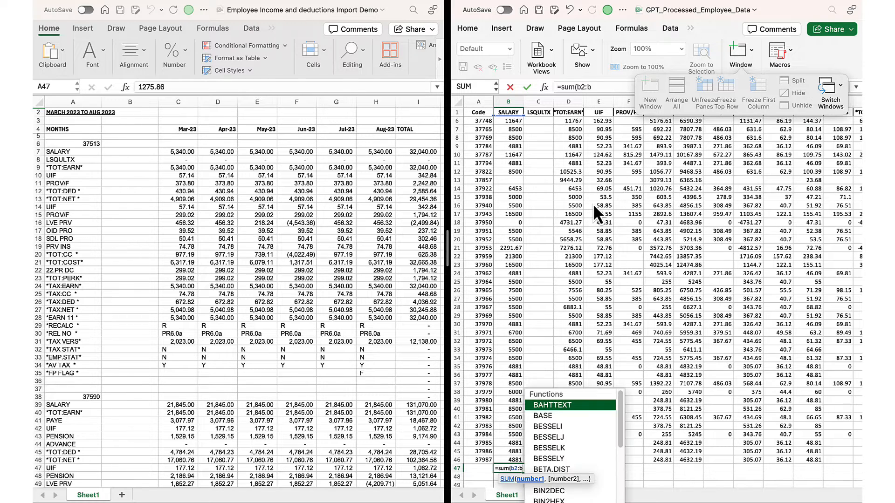
type("46")
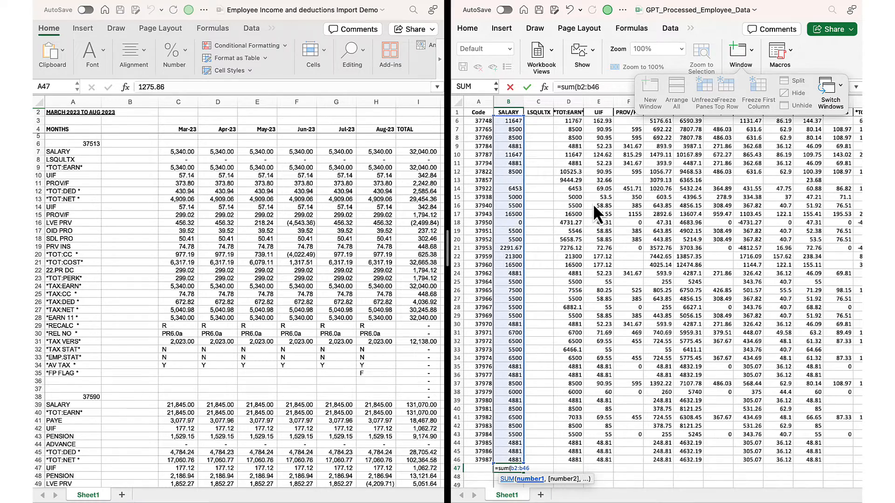
key("Return")
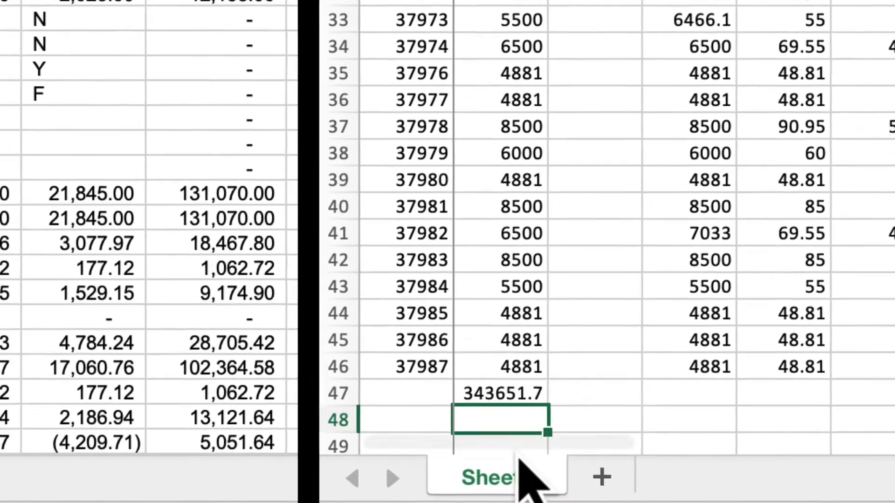
left_click(526, 396)
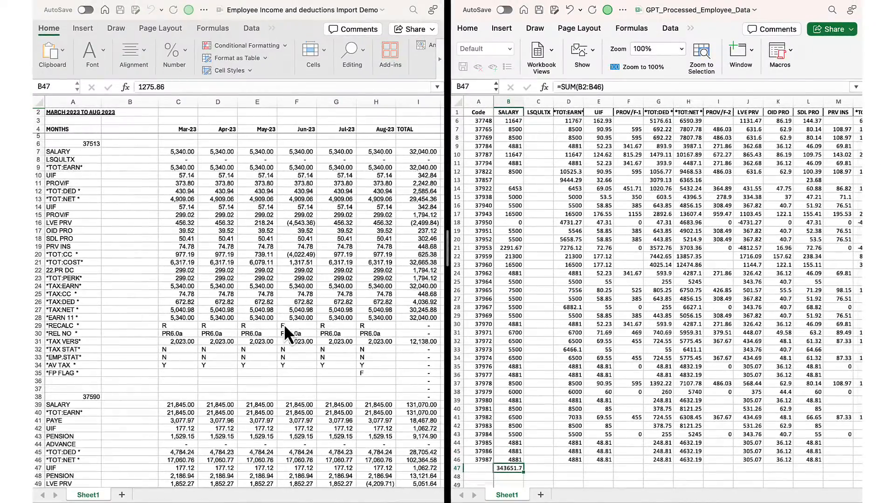
Step: Locate the TOTAL section near row 1770 of the original workbook to compare the Mar-23 SALARY total
scroll(284, 323, "down", 10)
left_click(438, 133)
left_click_drag(438, 133, 433, 473)
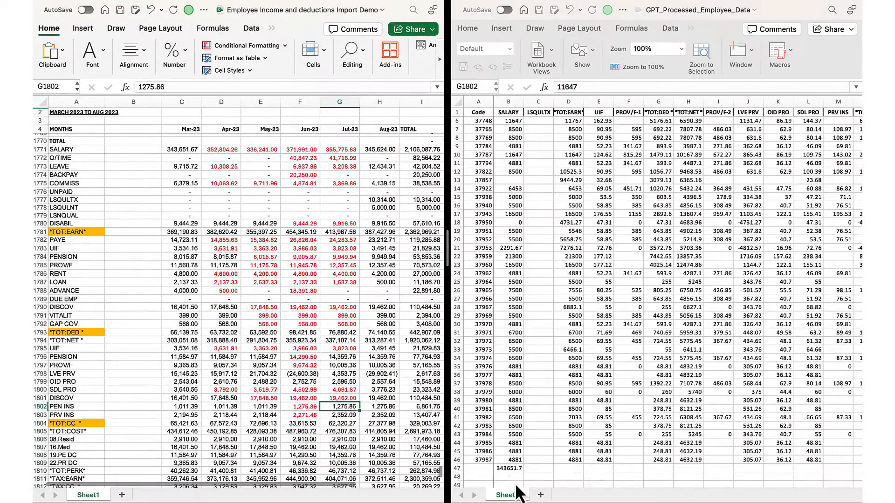
Step: Format the SALARY total in cell B47 of the processed workbook as bold red text
left_click(513, 476)
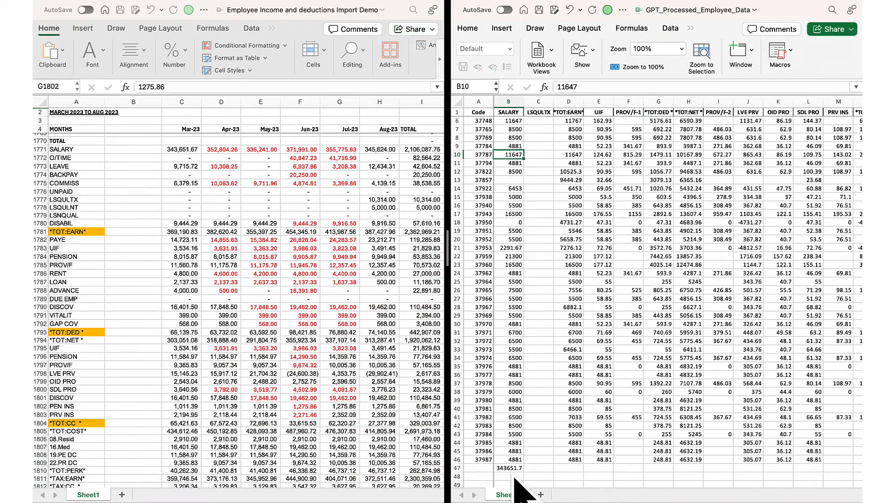
left_click(511, 470)
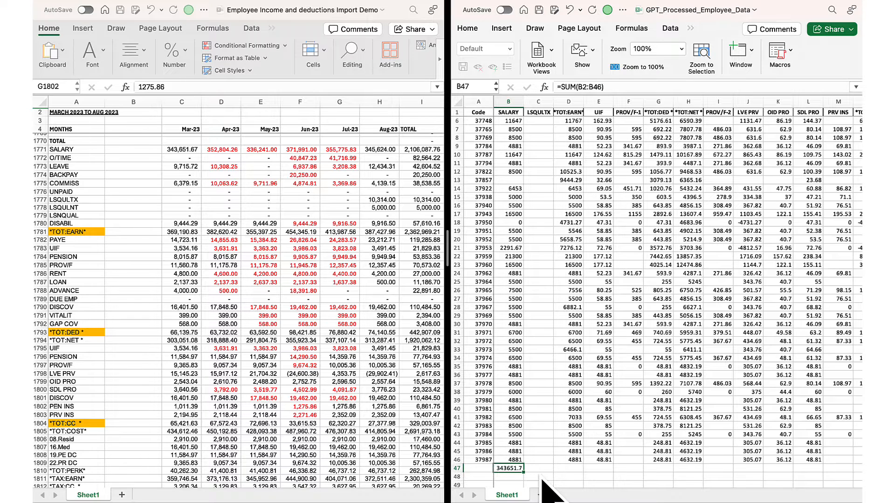
left_click(470, 30)
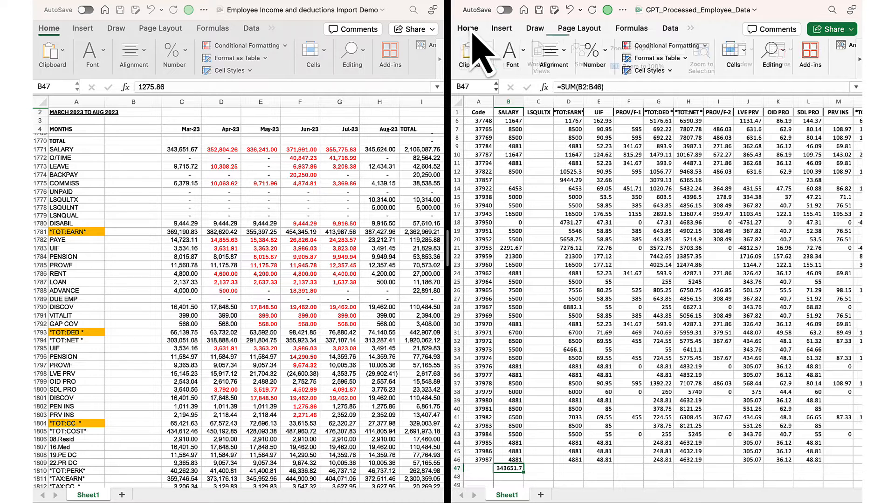
left_click(524, 51)
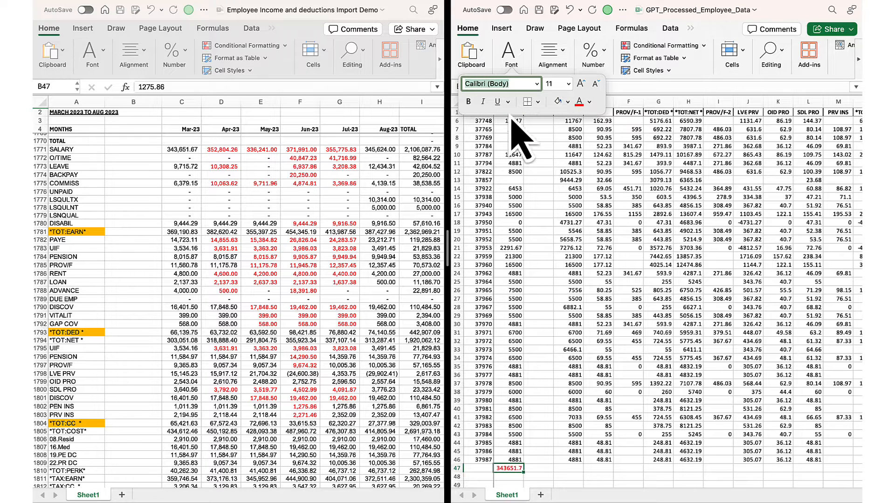
left_click(468, 101)
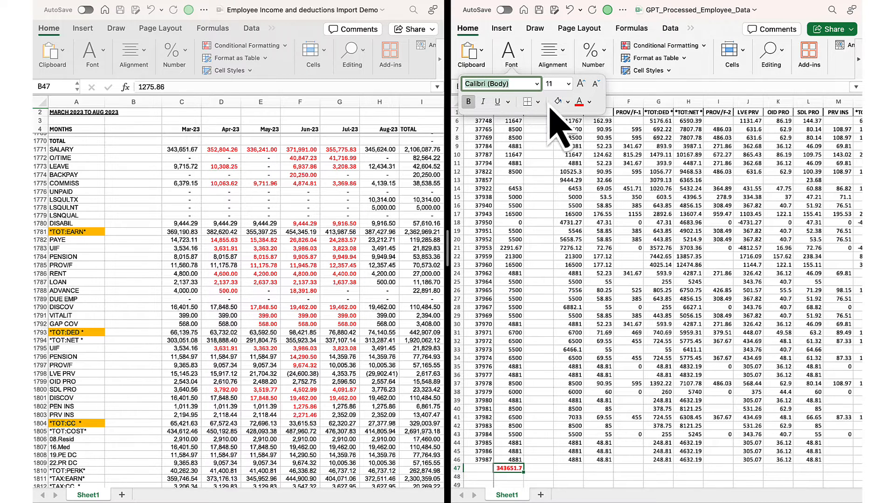
Step: Fill the Mar-23 SALARY total in C1771 of the original workbook with yellow, and reselect B47 in the processed workbook
left_click(194, 169)
left_click(184, 150)
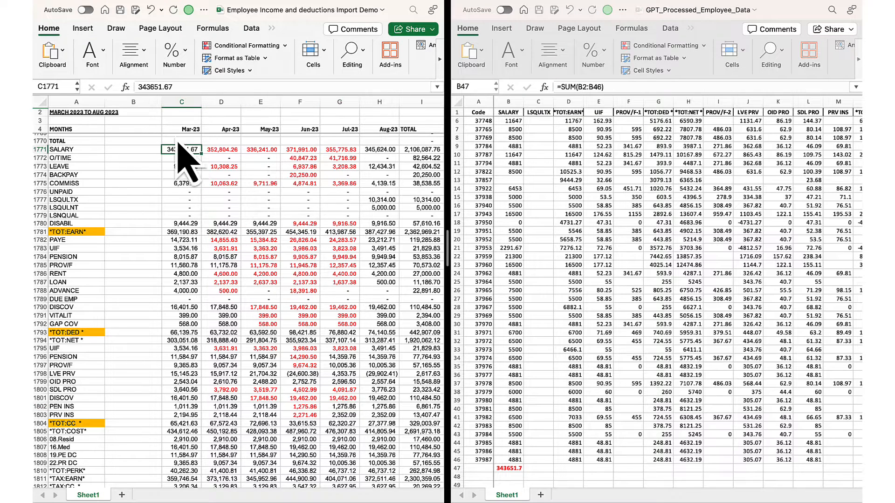
left_click(101, 53)
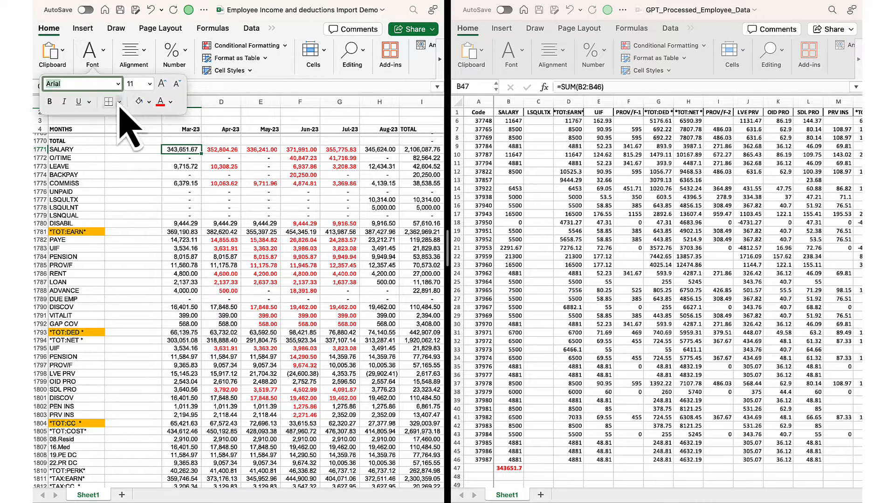
left_click(150, 102)
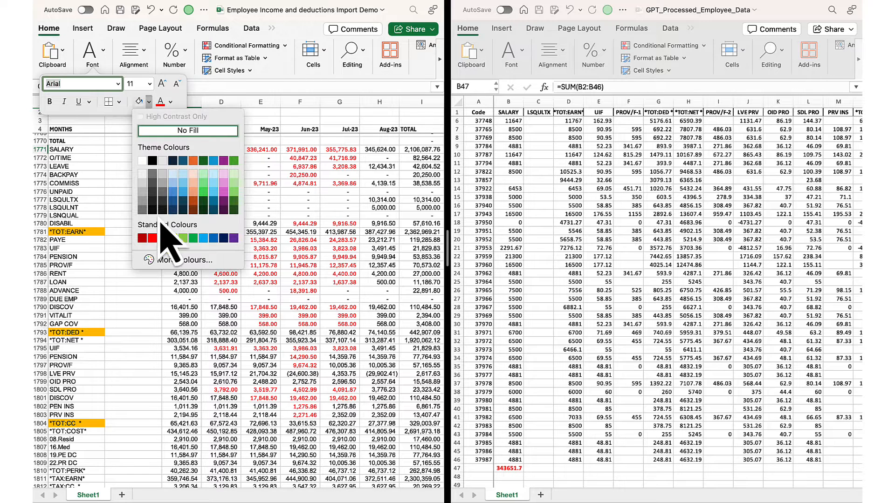
left_click(176, 246)
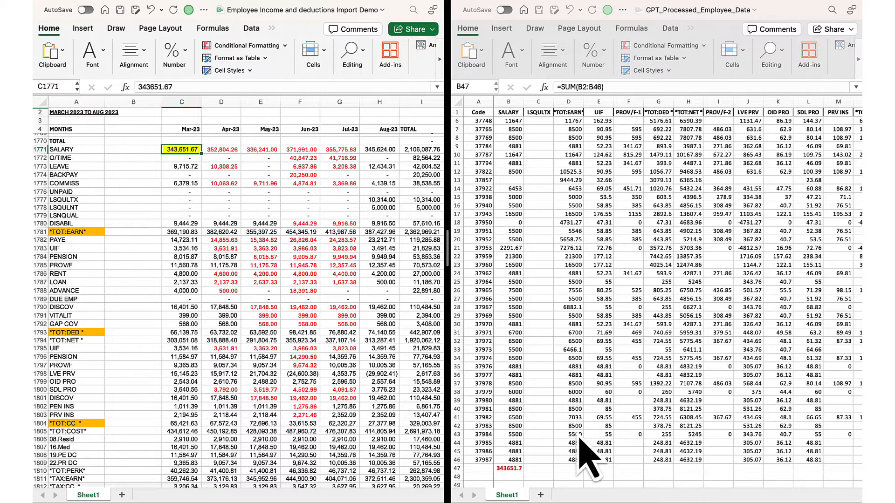
left_click(515, 468)
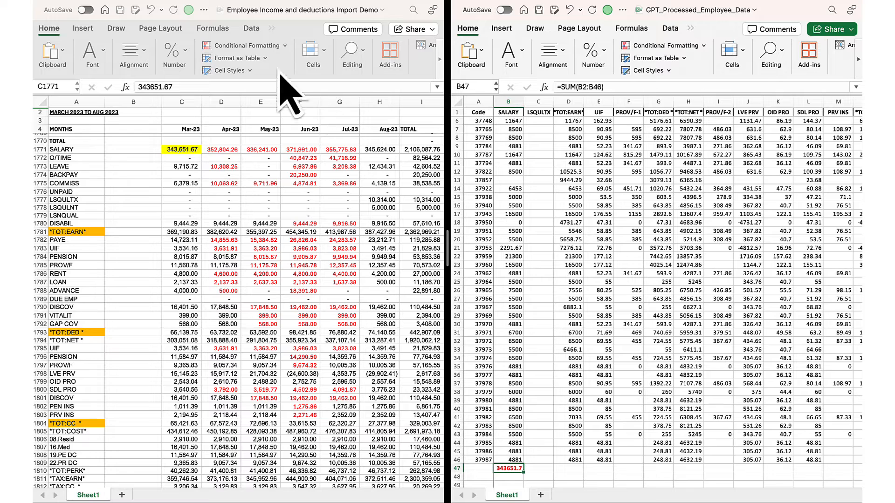
Step: Fill the SALARY total in cell B47 of the processed workbook with yellow
left_click(521, 55)
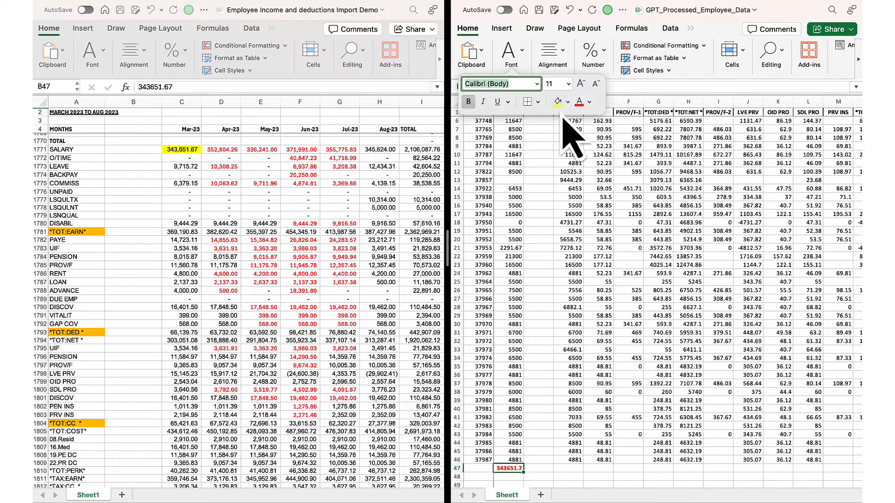
left_click(557, 101)
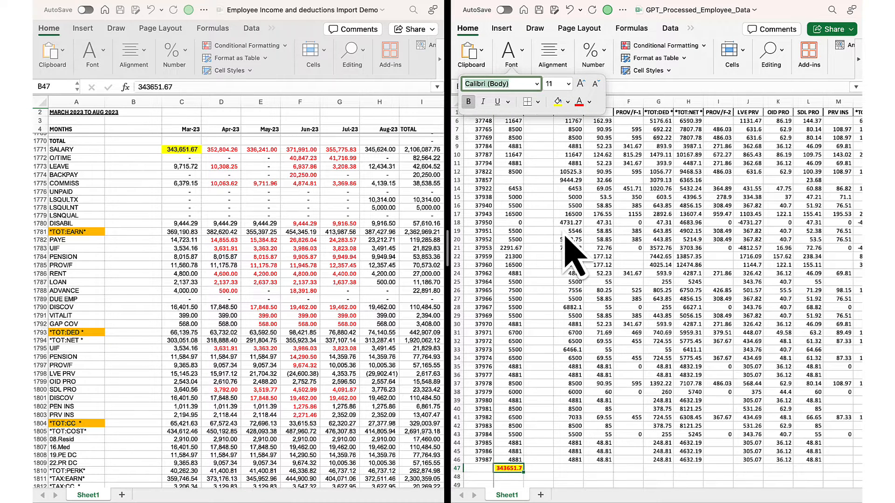
key("Right")
left_click(557, 101)
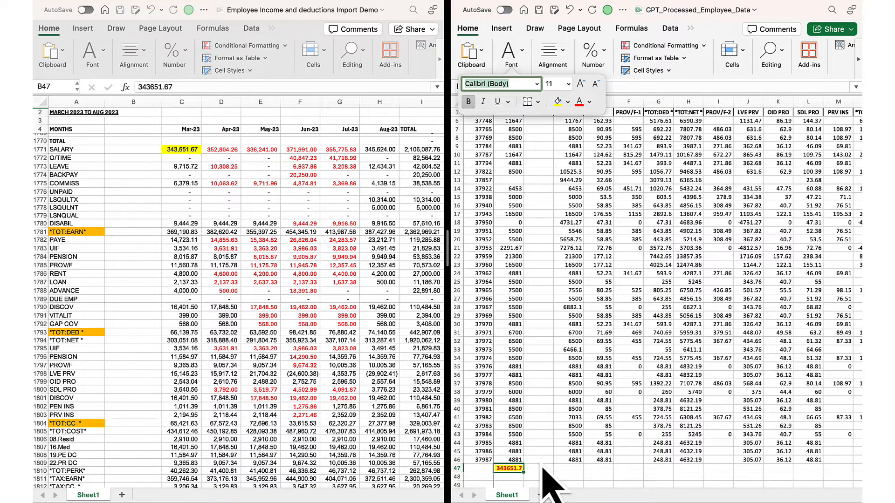
Step: Copy the SALARY sum formula and formatting from B47 across C47:AZ47 to total every remaining column of the processed data
left_click(508, 472)
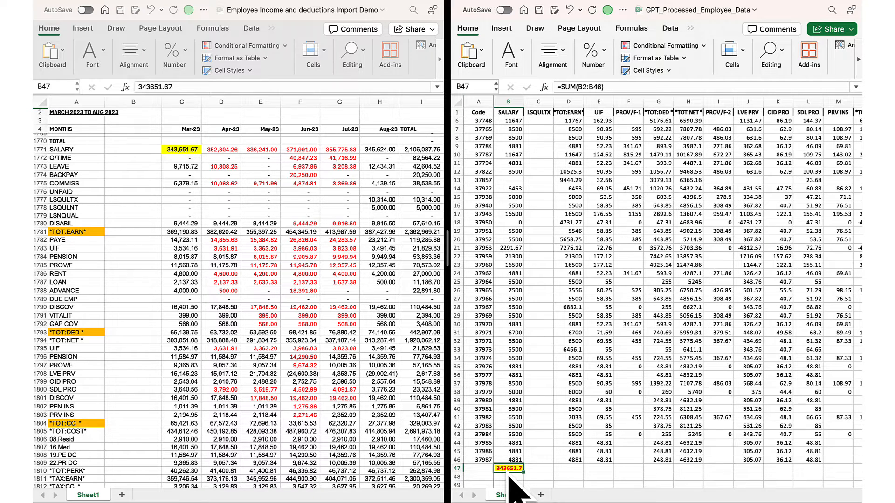
key("Right")
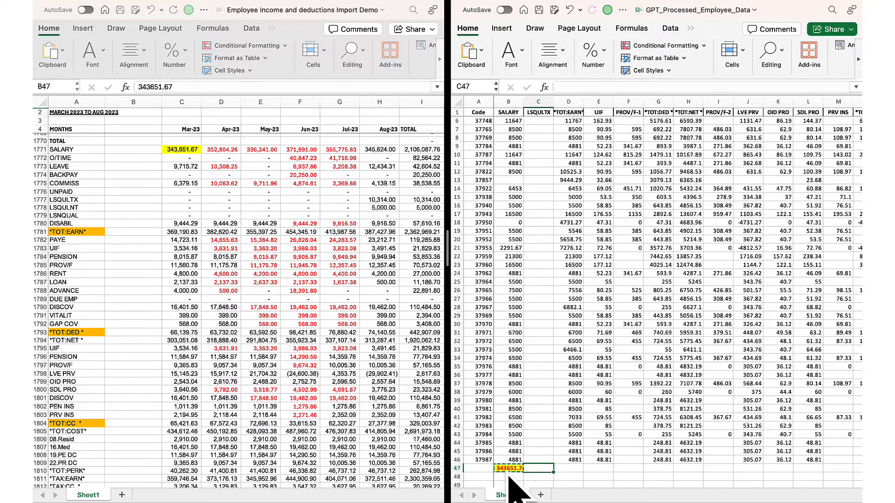
key("shift+Right")
key("shift+Right")
key("shift+Right")
key("shift+Right")
key("shift+Right")
key("shift+Right")
key("shift+Right")
key("shift+Right")
key("shift+Right")
key("shift+Right")
key("shift+Right")
key("shift+Right")
key("shift+Right")
key("shift+Right")
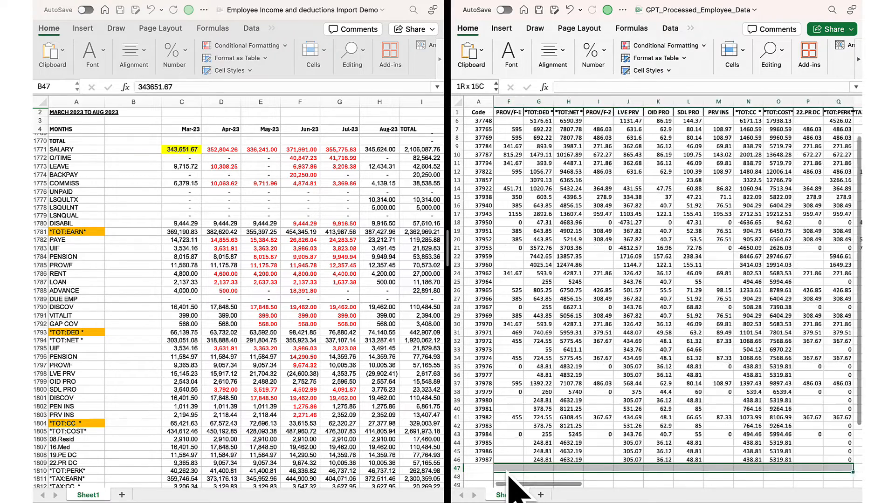
key("shift+Right")
key("shift+Right")
key("shift+Right")
key("shift+Right")
key("shift+Right")
key("shift+Right")
key("shift+Right")
key("shift+Right")
key("shift+Right")
key("shift+Right")
key("shift+Right")
key("shift+Right")
key("shift+Right")
key("shift+Right")
key("shift+Right")
key("shift+Right")
key("shift+Right")
key("shift+Right")
key("shift+Right")
key("shift+Right")
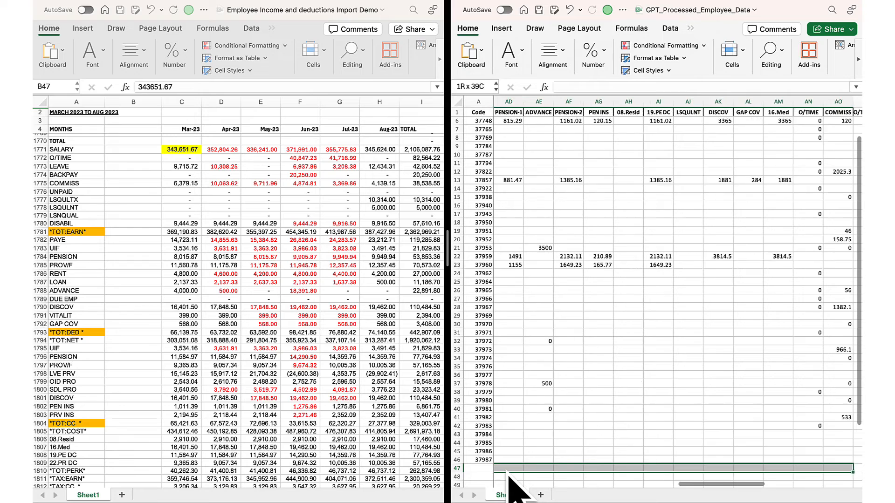
key("shift+Right")
key("shift+Right")
key("shift+Right")
key("shift+Right")
key("shift+Right")
key("shift+Right")
key("shift+Right")
key("shift+Right")
key("shift+Right")
key("shift+Right")
key("shift+Right")
key("shift+Right")
key("shift+Right")
key("shift+Right")
key("shift+Right")
key("shift+Right")
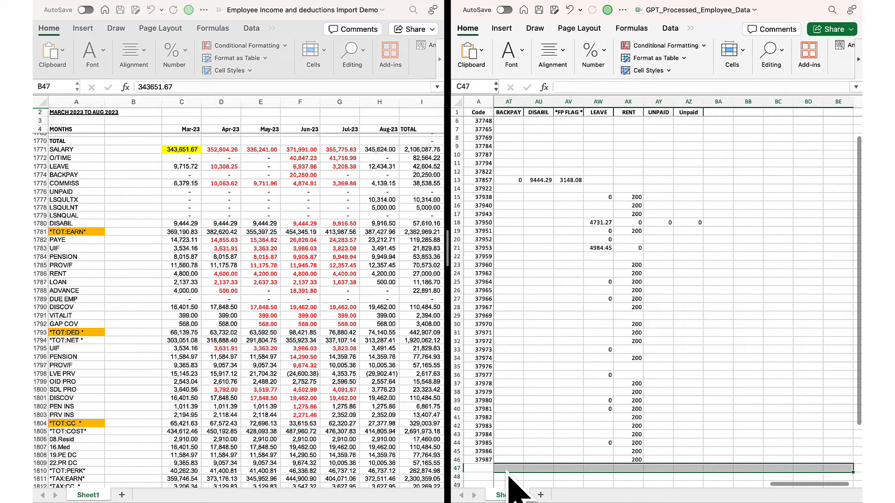
key("shift+Left")
key("shift+Left")
key("shift+Left")
key("shift+Left")
key("shift+Left")
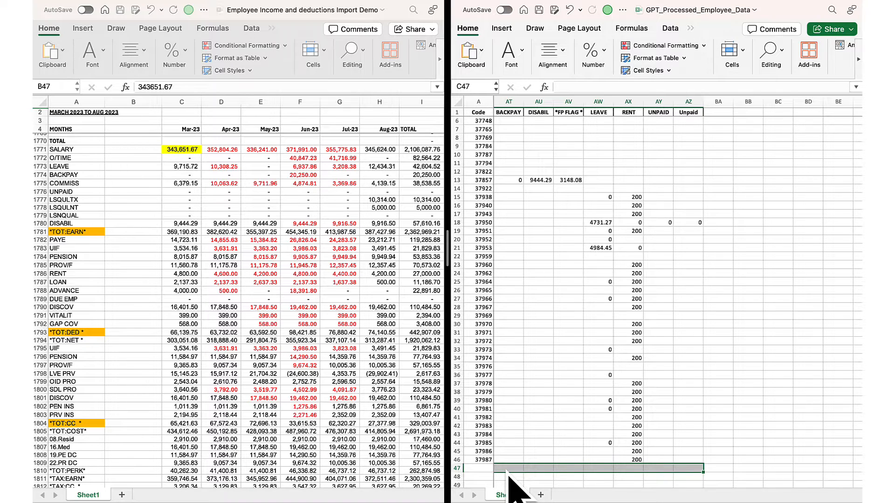
key("super+v")
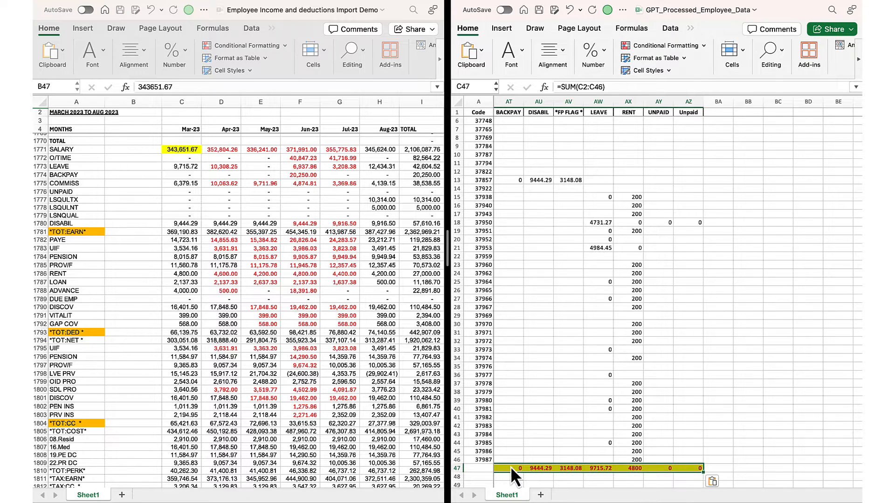
Step: Review the copied column totals along row 47 of the processed workbook, from the last columns back to SALARY
left_click(546, 468)
key("Left")
key("Left")
key("Left")
key("Left")
key("Left")
key("Left")
key("Left")
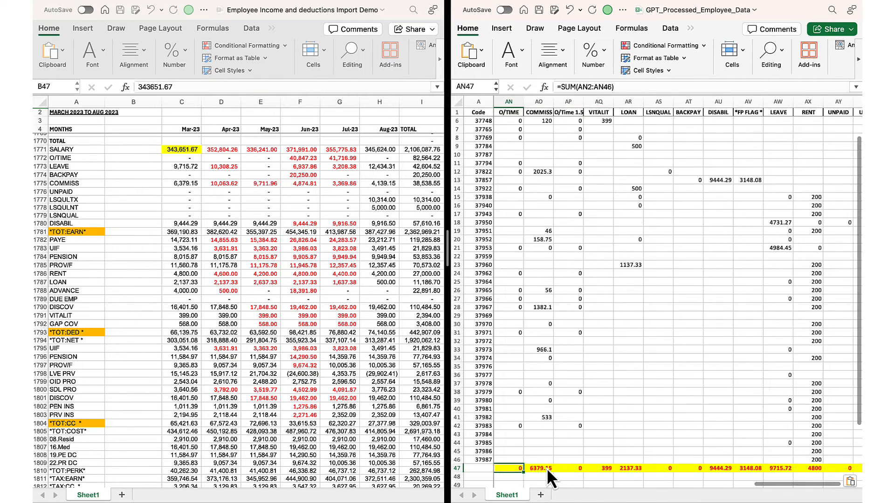
key("super+Left")
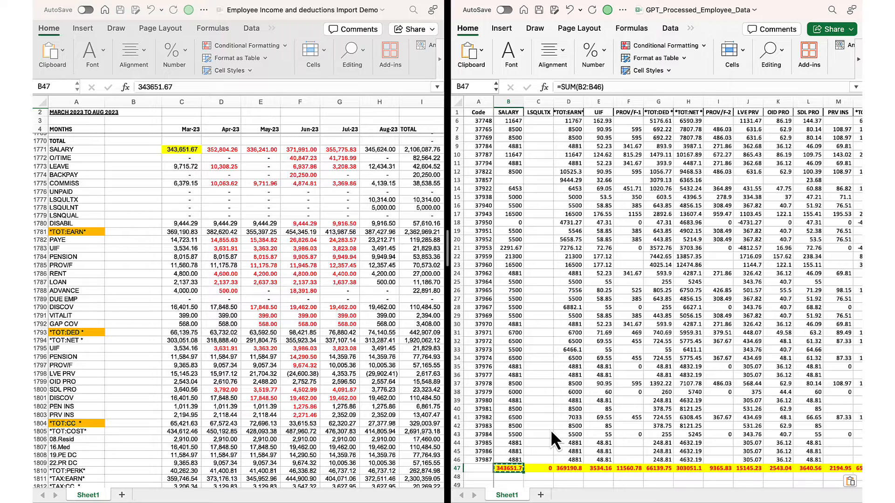
scroll(552, 434, "down", 9)
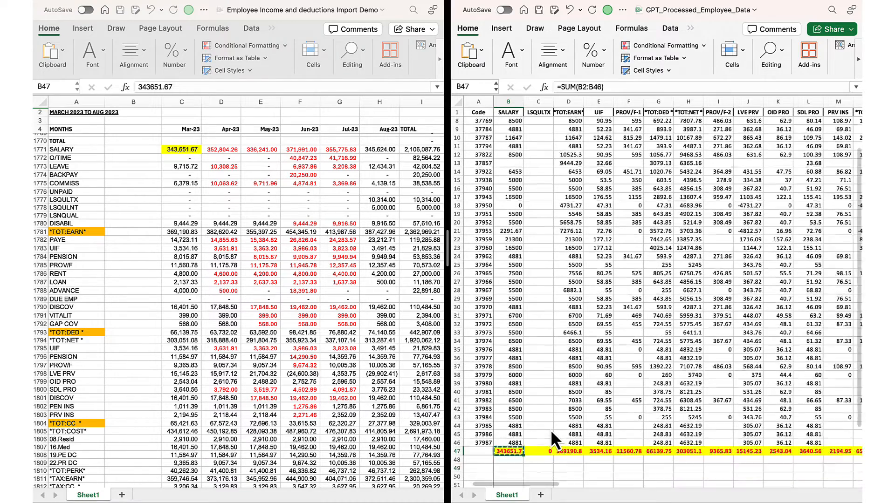
scroll(550, 430, "down", 1)
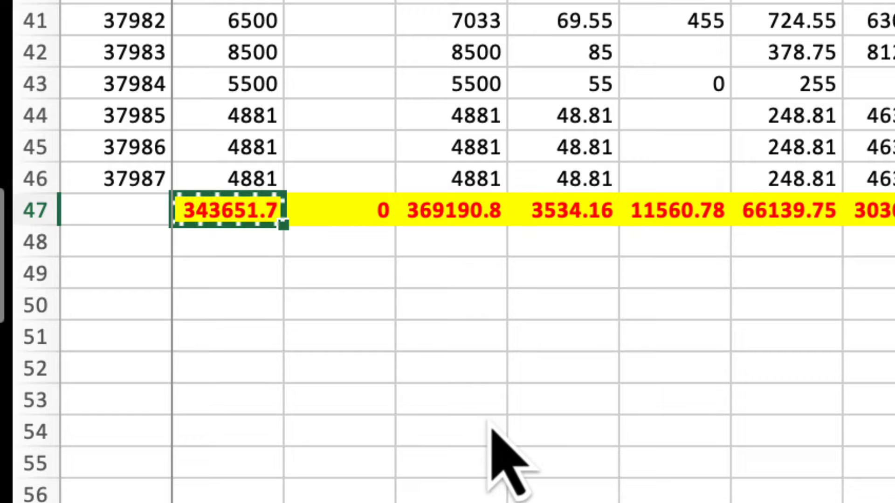
Step: Fill the Mar-23 *TOT:EARN* total in C1781 of the original workbook with yellow
left_click(491, 424)
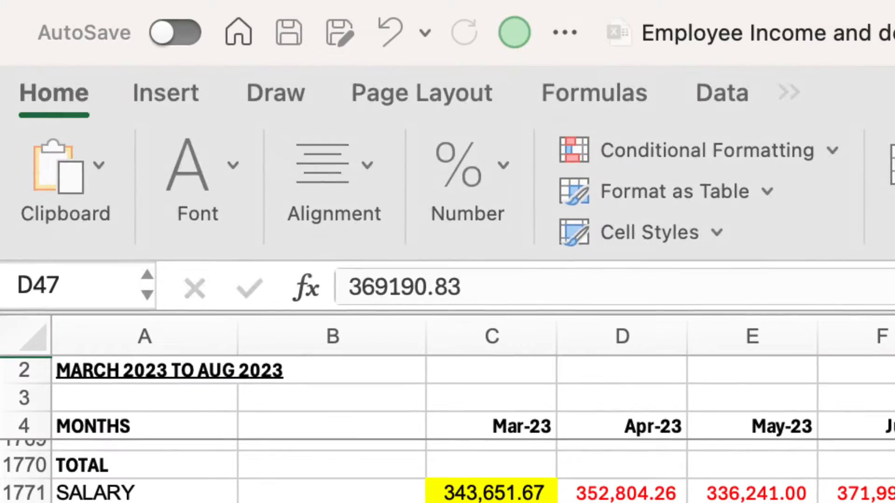
left_click(754, 300)
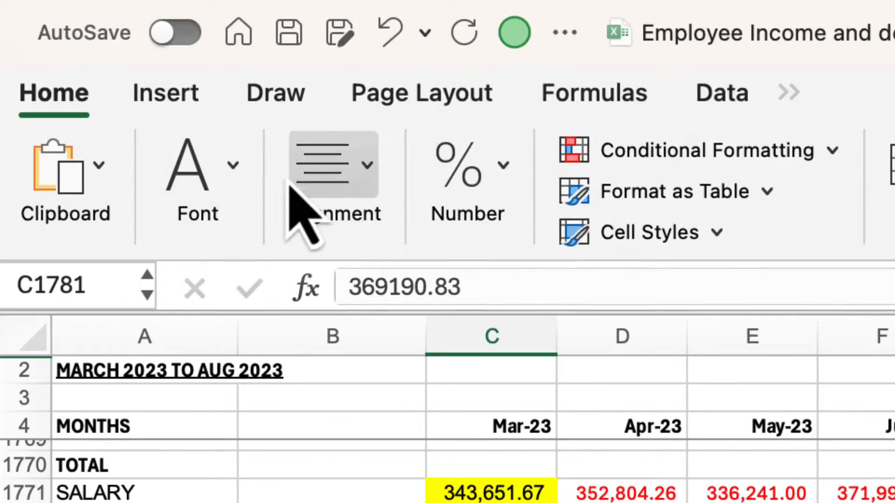
left_click(208, 187)
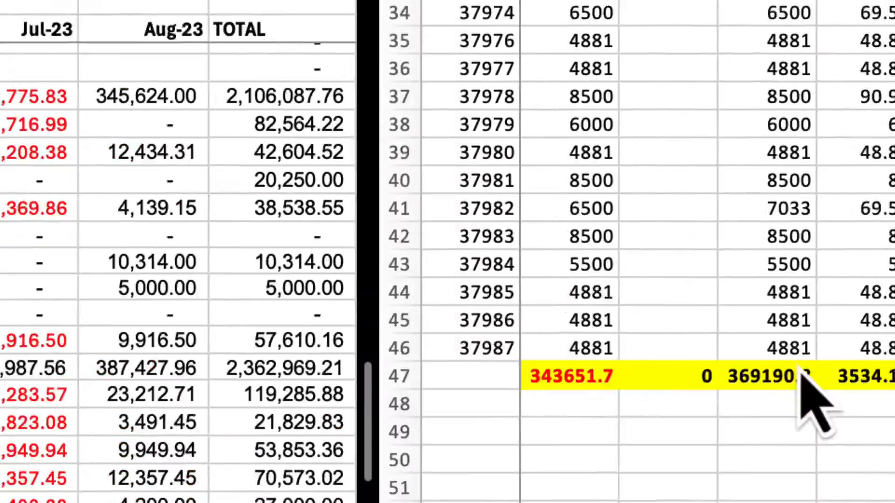
Step: Set the font colour of the *TOT:EARN* total in D47 of the processed workbook to red
left_click(801, 375)
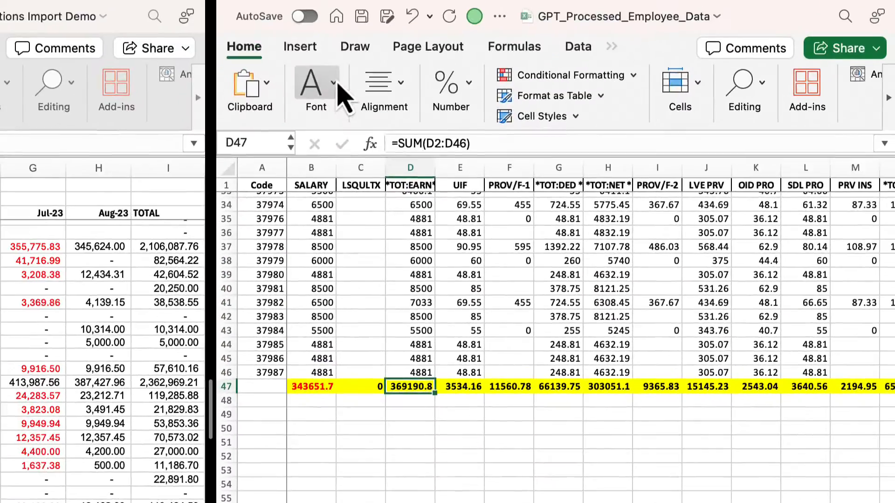
left_click(336, 87)
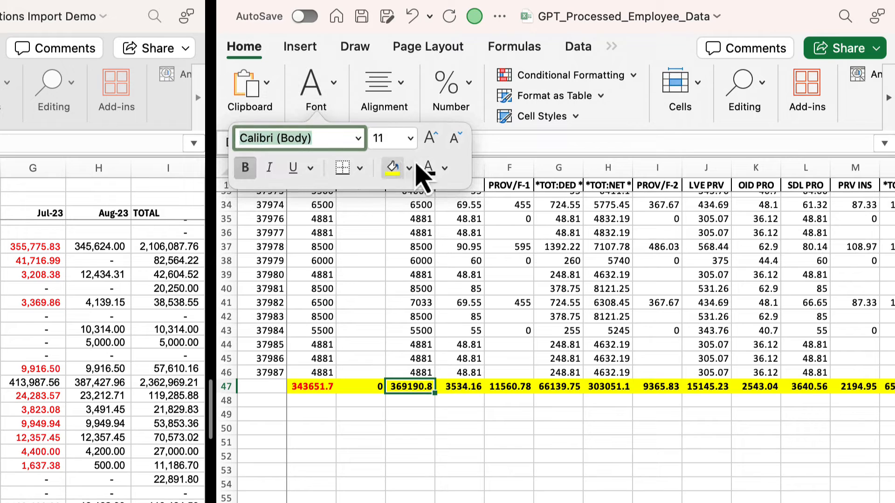
left_click(445, 171)
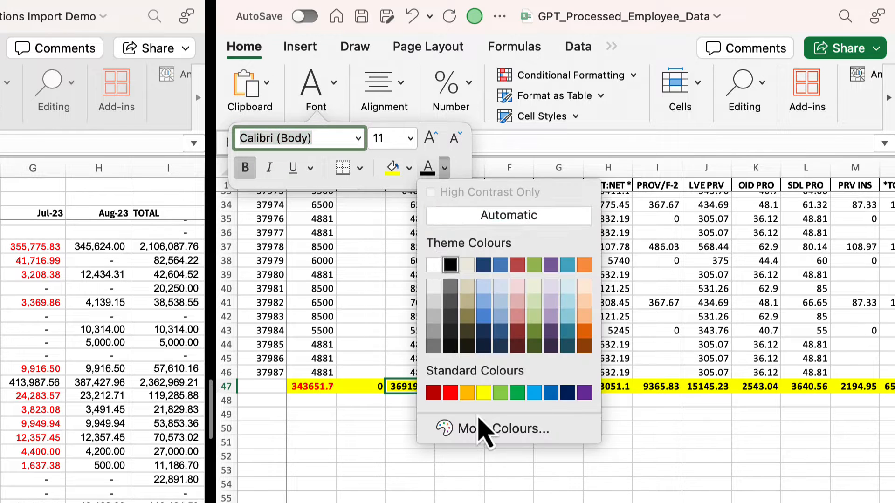
left_click(451, 393)
left_click(475, 419)
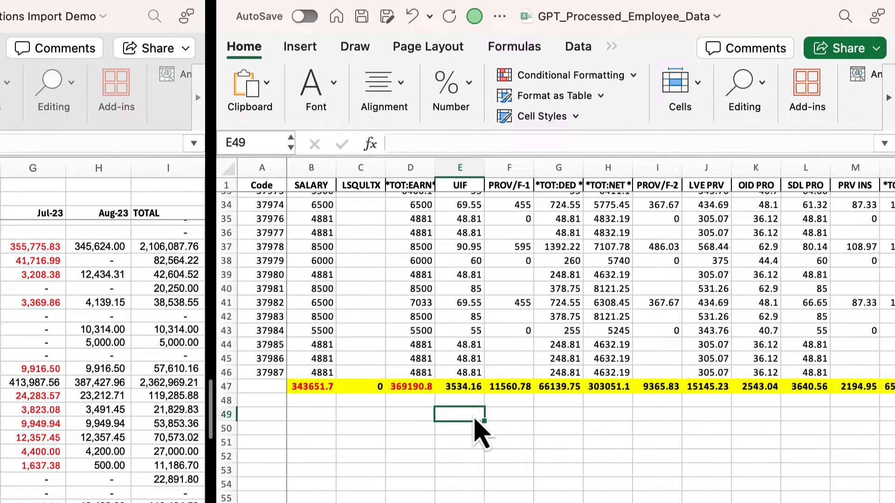
Step: Fill the Mar-23 UIF total in C1783 of the original workbook with yellow and colour its match in E47 red
left_click(440, 387)
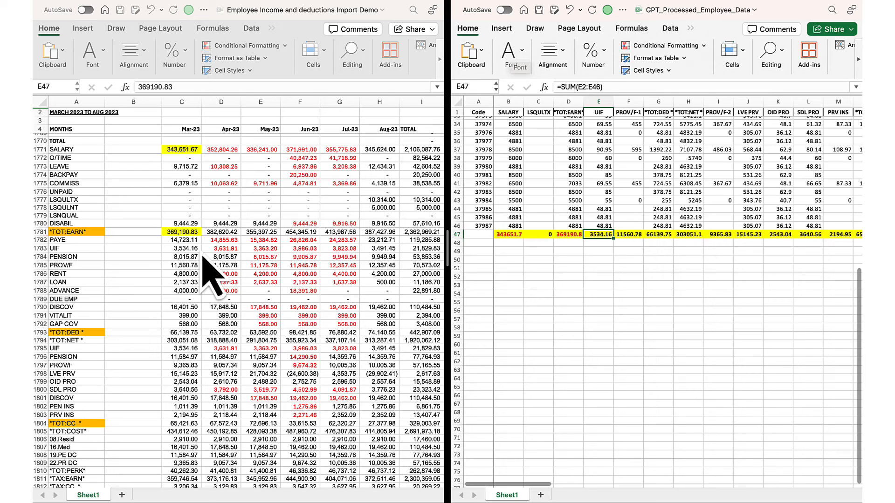
left_click(199, 249)
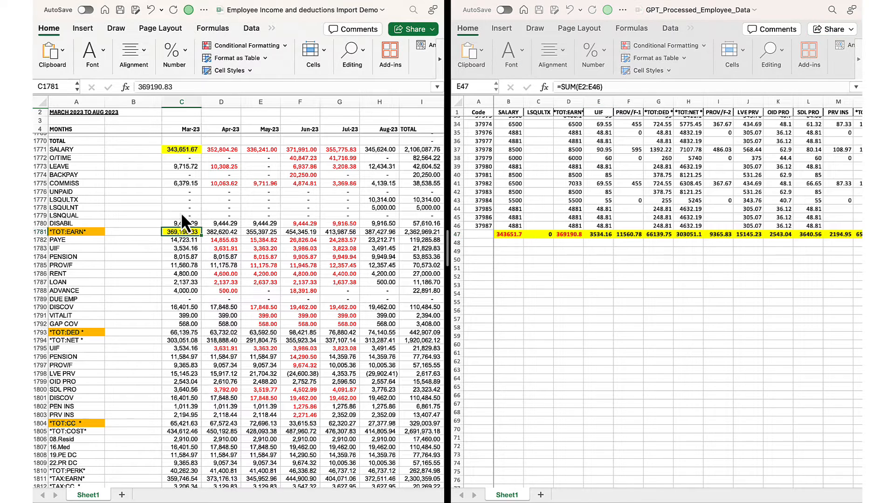
left_click(101, 48)
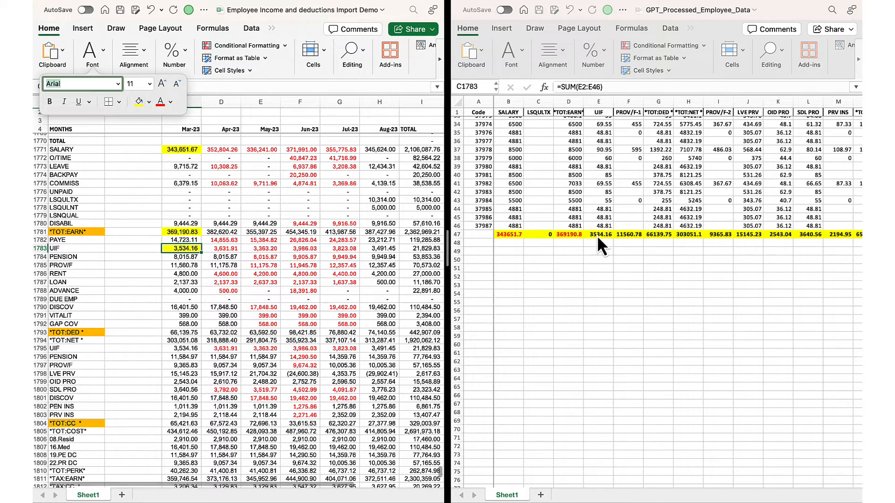
left_click(597, 237)
left_click(520, 54)
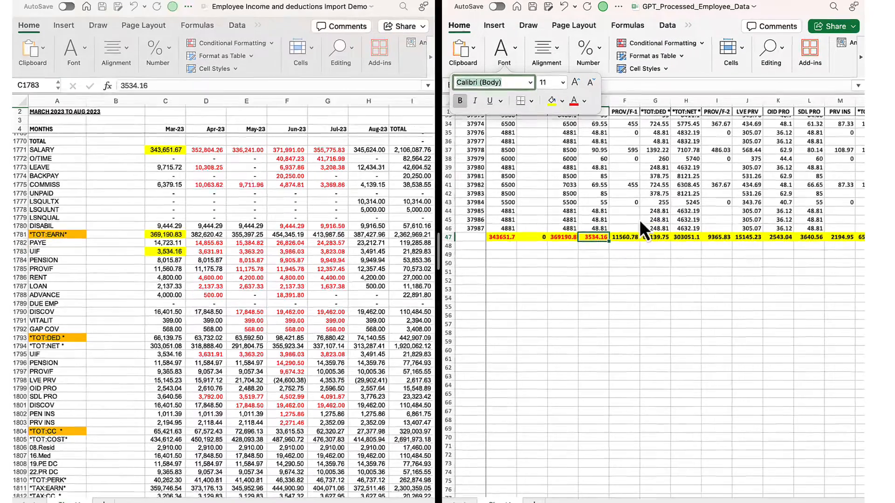
Step: Fill the Mar-23 PROV/F total in C1785 of the original workbook with yellow to match F47 of the processed workbook
left_click(631, 238)
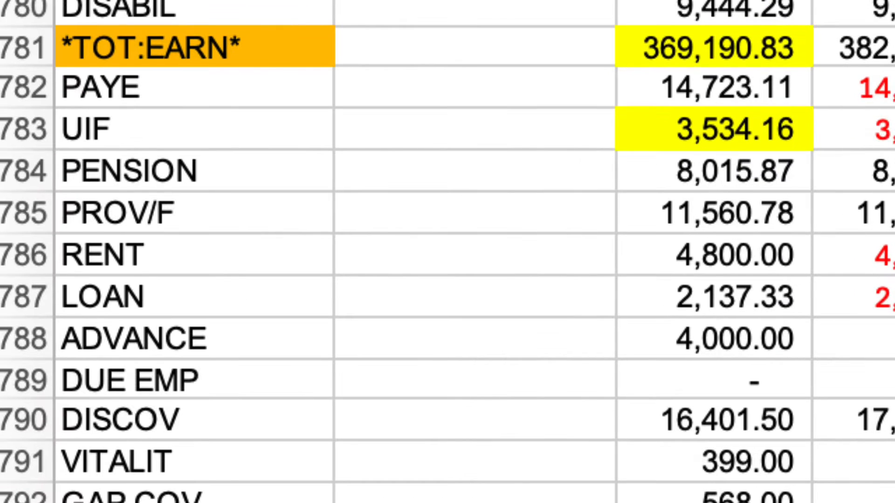
left_click(808, 215)
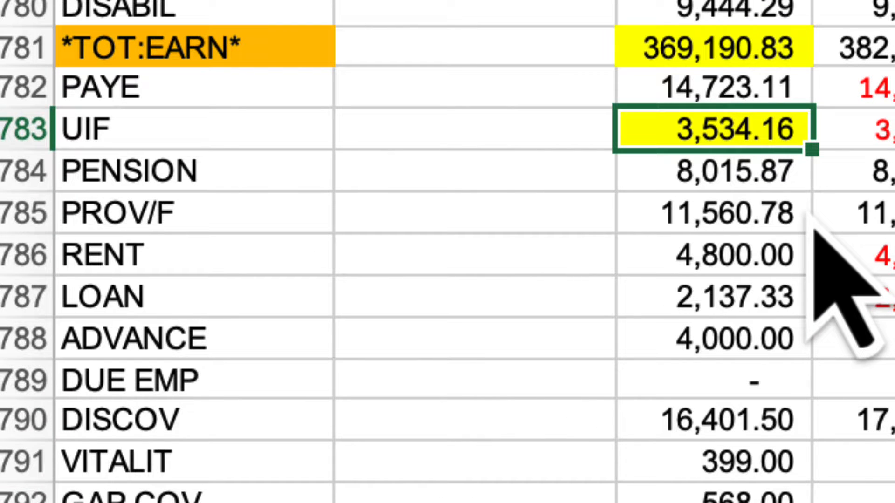
left_click(808, 215)
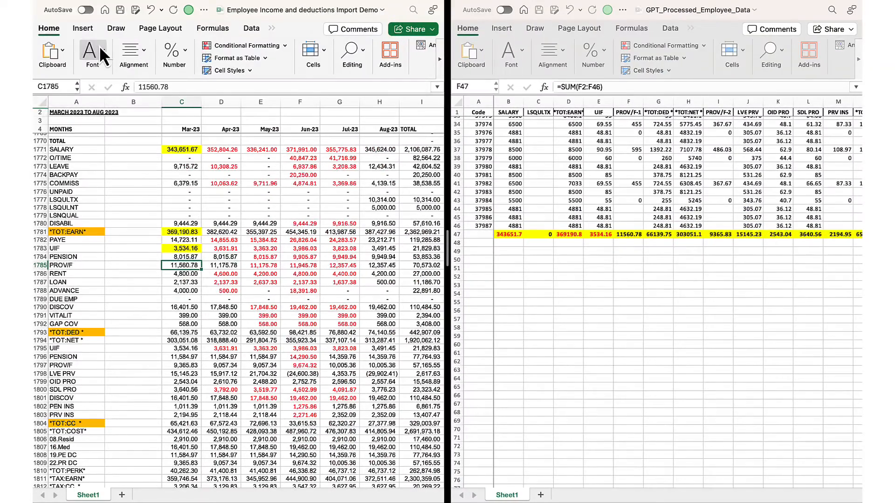
left_click(93, 51)
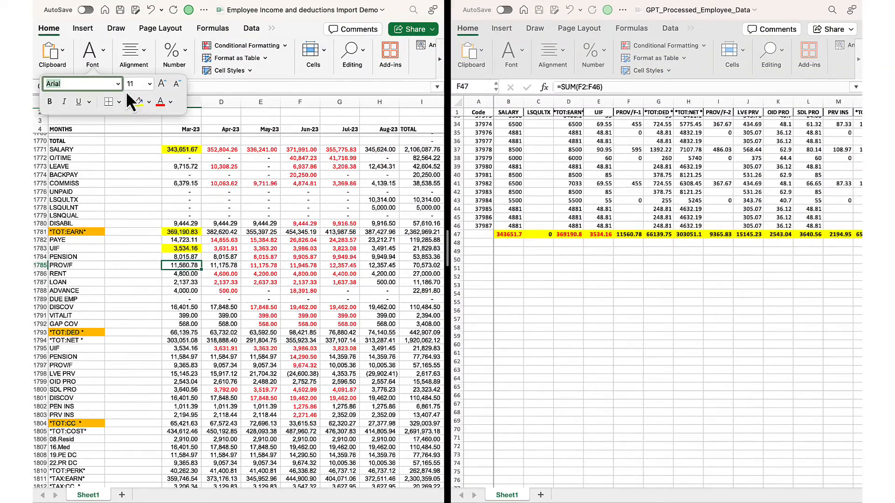
Step: Set the font colour of the PROV/F-1 total in F47 of the processed workbook to red
left_click(629, 236)
left_click(513, 52)
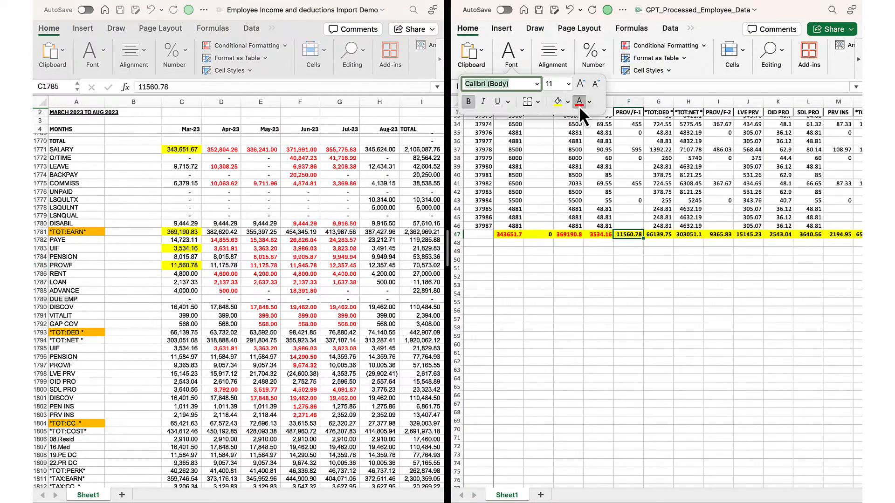
left_click(579, 103)
left_click(666, 274)
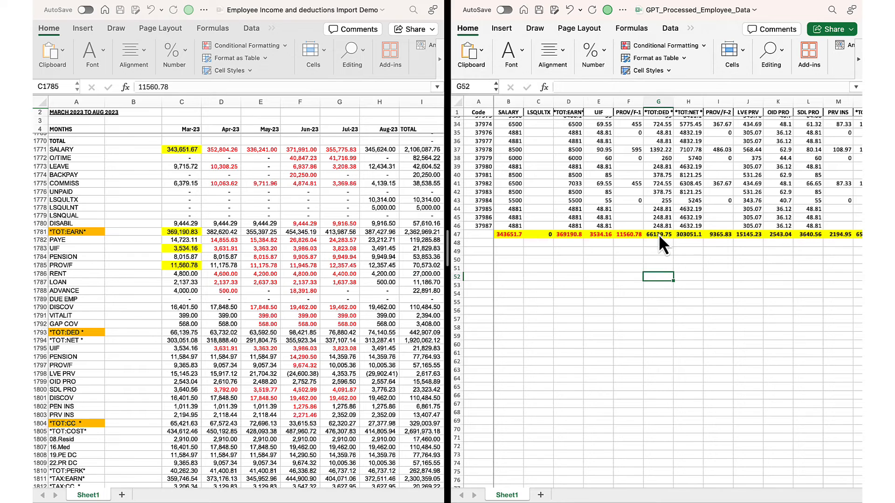
Step: Fill the Mar-23 *TOT:DED* total in C1793 of the original workbook with yellow, and reselect G47 in the processed workbook
left_click(659, 235)
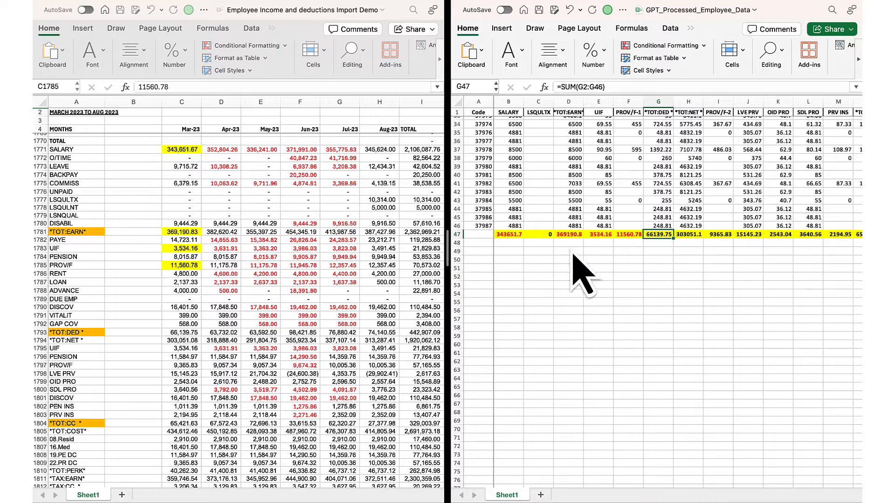
left_click(208, 345)
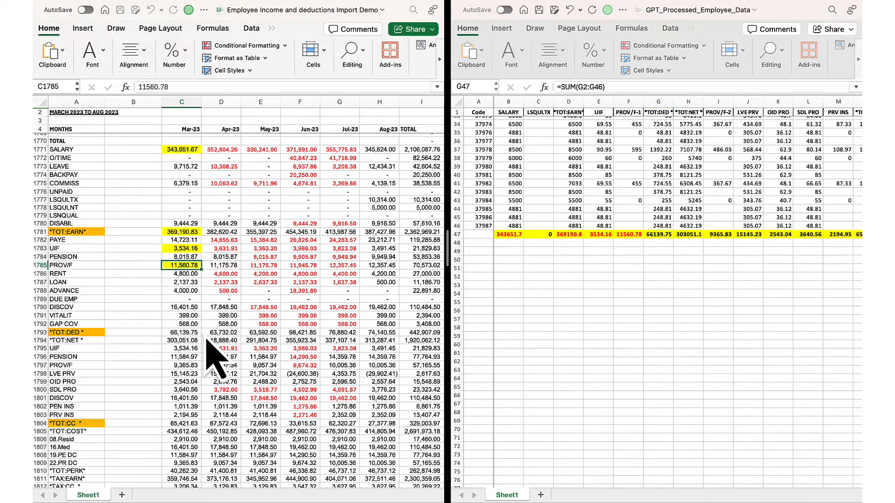
left_click(90, 54)
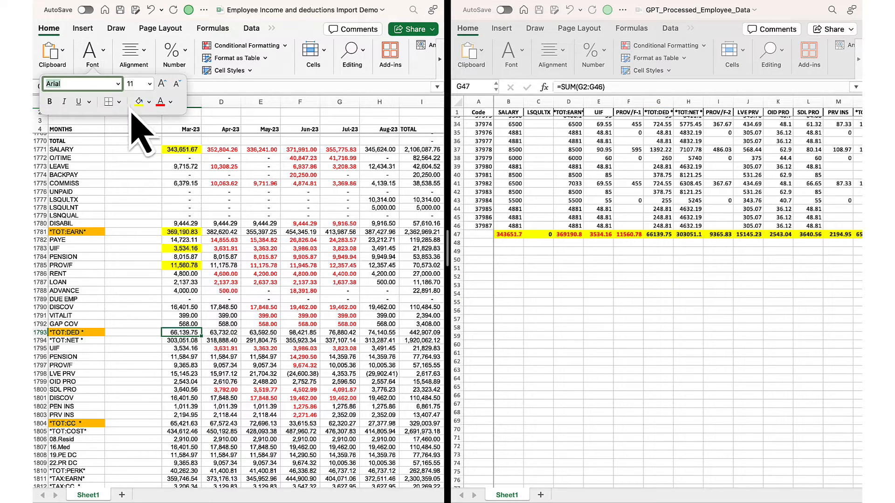
left_click(139, 102)
left_click(659, 235)
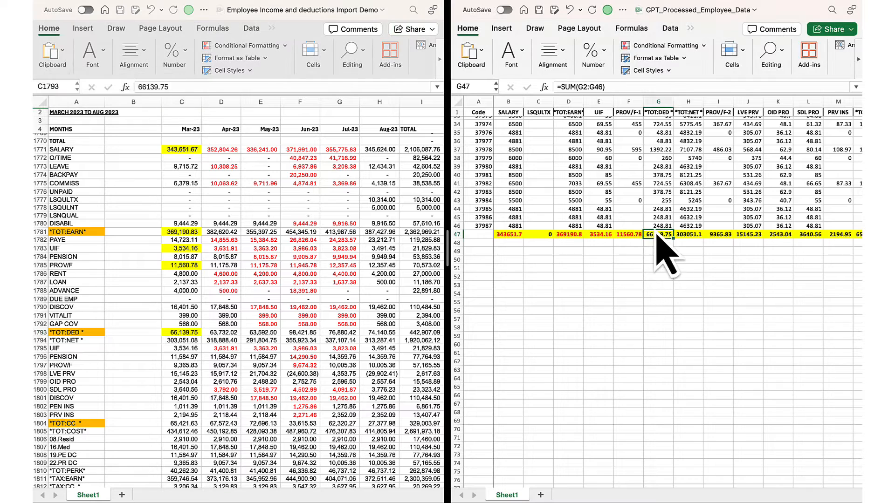
Step: Set the font colour of the *TOT:DED* total in G47 of the processed workbook to red
left_click(511, 54)
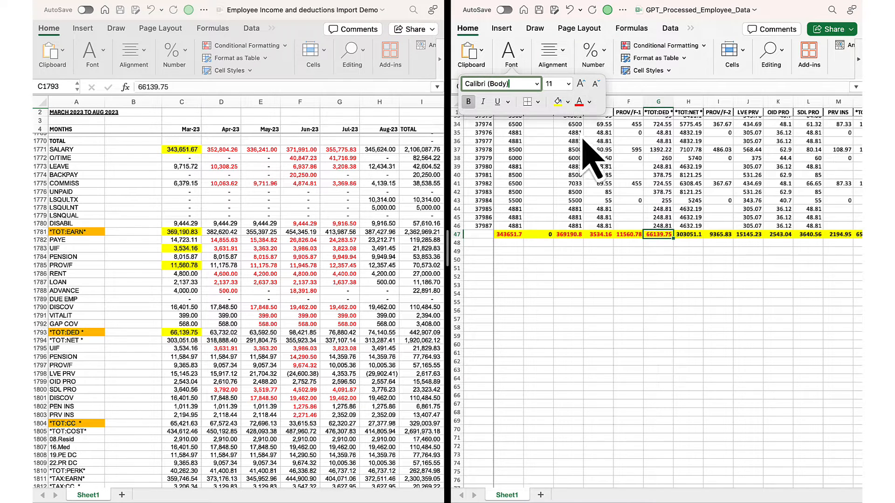
left_click(650, 217)
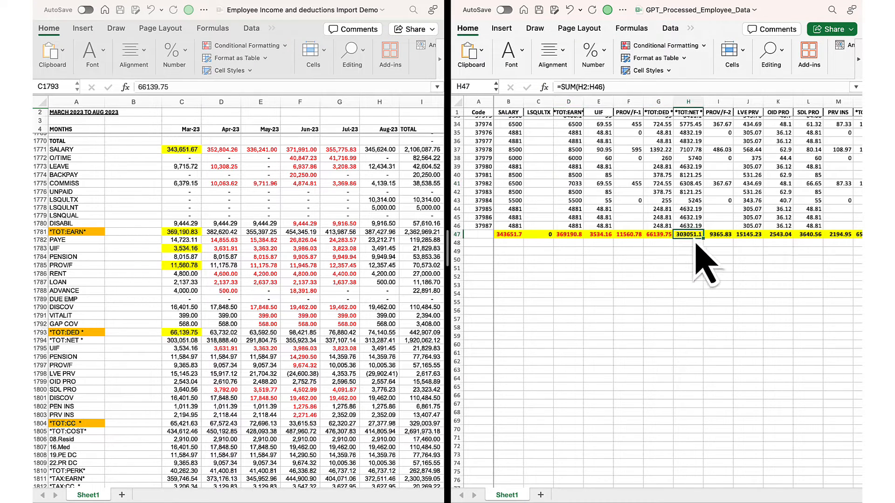
Step: Fill the Mar-23 *TOT:NET* total in C1794 of the original workbook with yellow and colour its match in H47 red
scroll(208, 335, "down", 3)
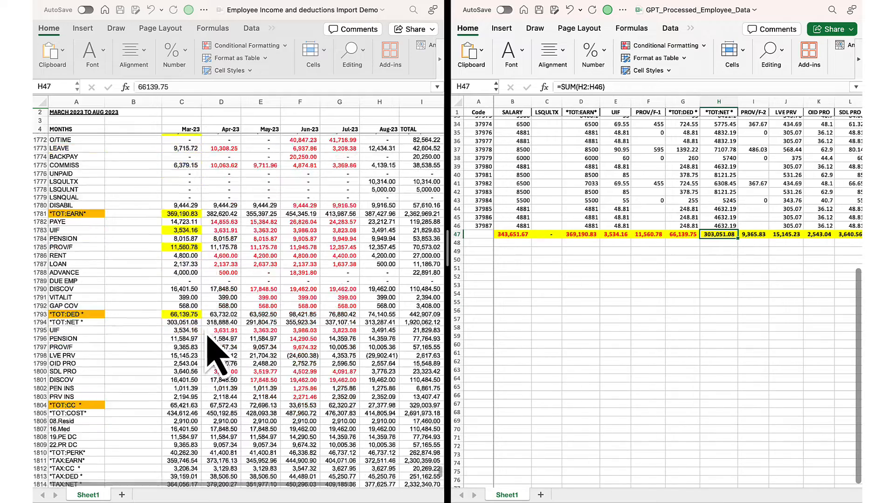
left_click(185, 255)
left_click(90, 53)
left_click(139, 102)
left_click(708, 235)
left_click(511, 53)
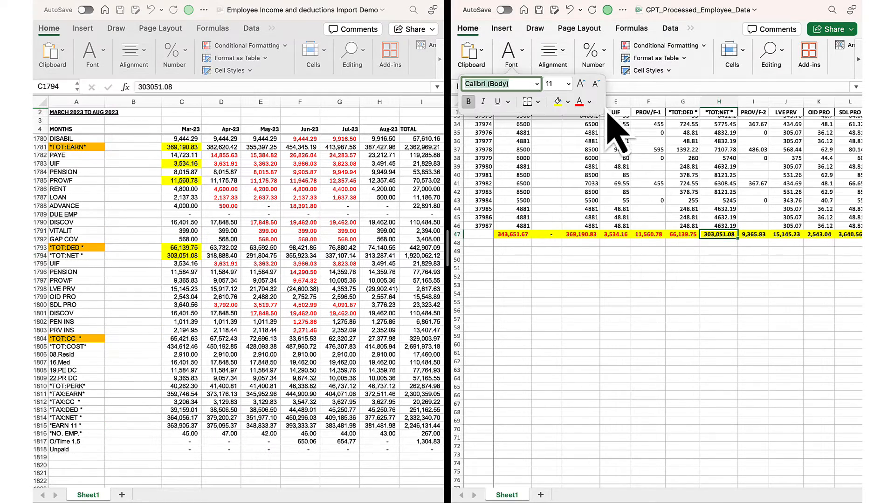
left_click(719, 225)
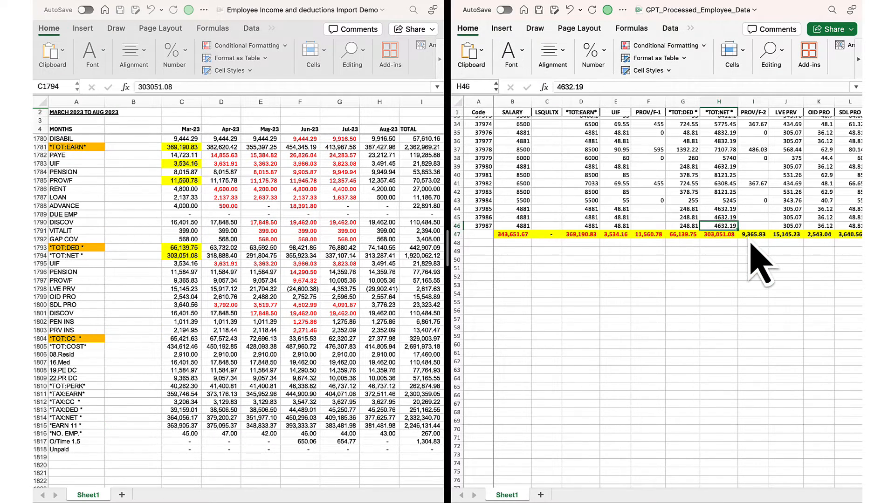
Step: Fill the second Mar-23 PROV/F total in C1797 of the original workbook with yellow and colour the PROV/F-2 total in I47 red
left_click(752, 235)
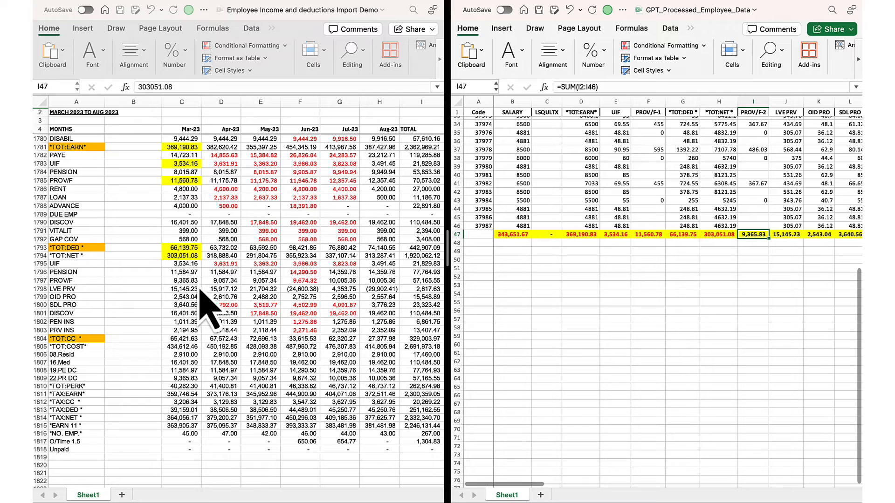
left_click(200, 289)
left_click(189, 281)
left_click(90, 54)
left_click(139, 103)
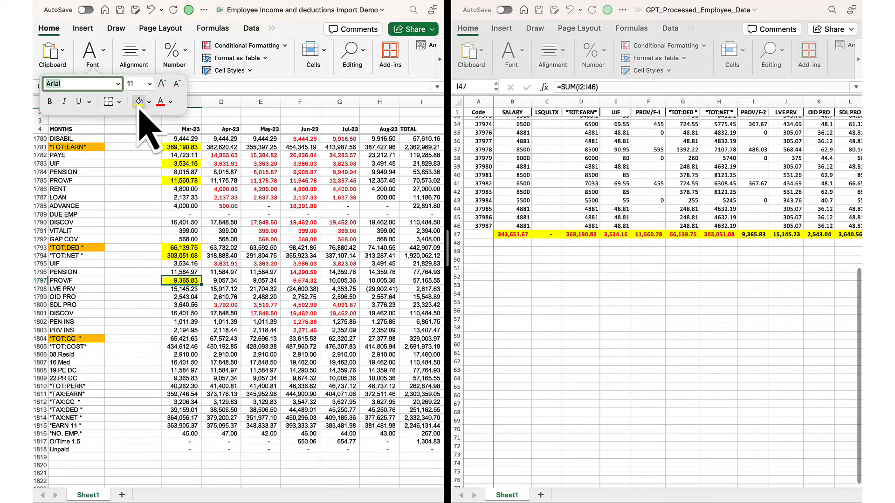
left_click(755, 235)
left_click(511, 54)
Step: Fill the Mar-23 LVE PRV total in C1798 of the original workbook with yellow and colour its match in J47 red
left_click(787, 234)
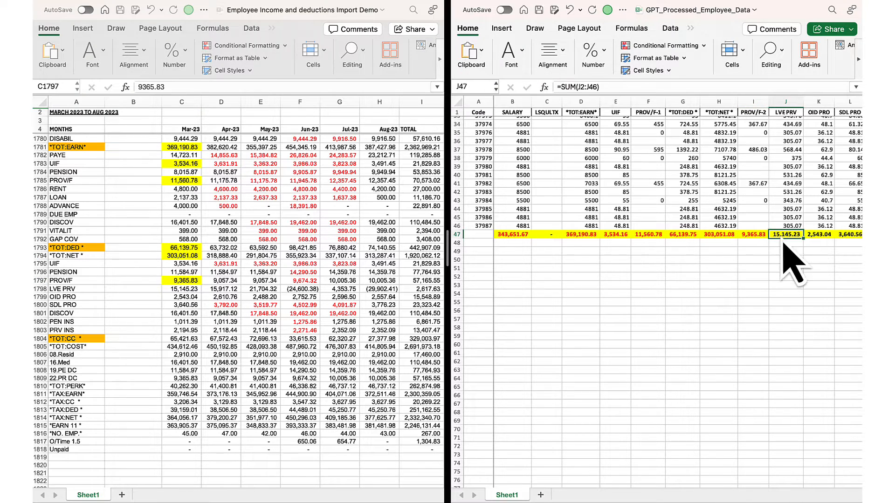
left_click(189, 289)
left_click(90, 54)
left_click(137, 102)
left_click(786, 234)
left_click(511, 53)
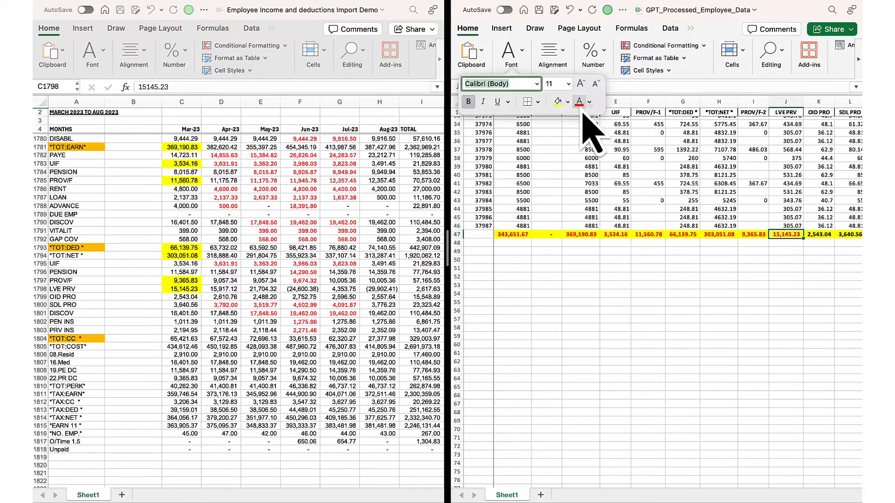
Step: Fill the Mar-23 OID PRO total in C1799 of the original workbook with yellow and colour its match in K47 red
left_click(819, 235)
scroll(849, 259, "right", 5)
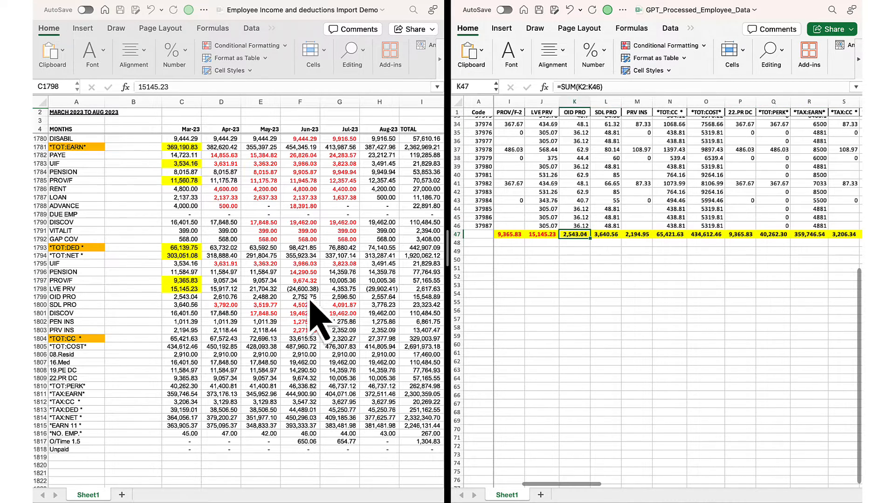
left_click(182, 296)
left_click(90, 54)
left_click(137, 101)
left_click(575, 235)
left_click(511, 54)
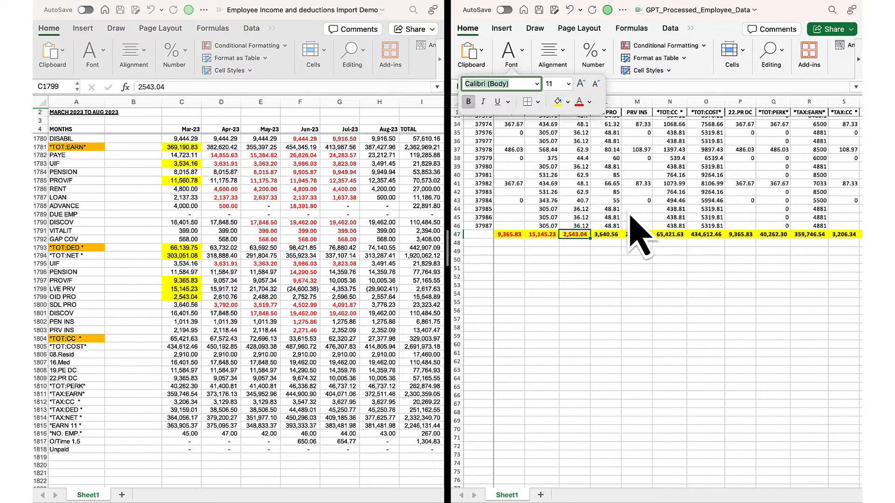
Step: Fill the Mar-23 SDL PRO total in C1800 of the original workbook with yellow and colour its match in L47 red
left_click(605, 234)
left_click(196, 314)
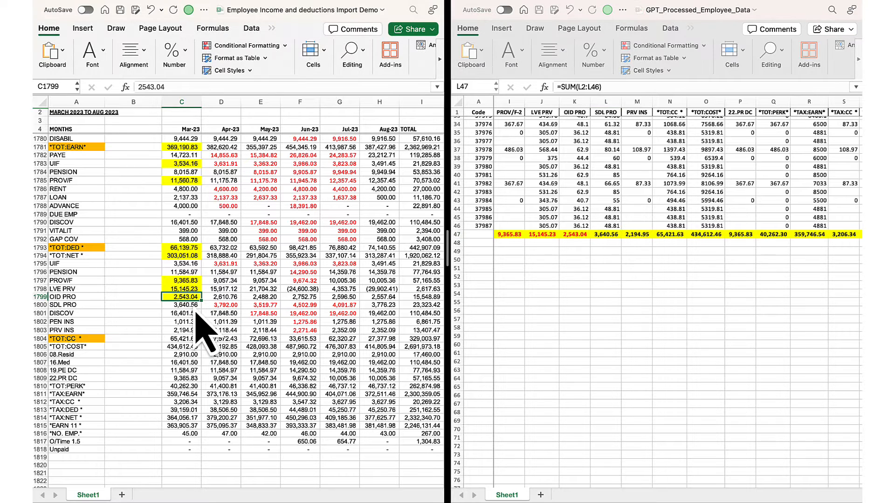
left_click(188, 306)
left_click(90, 53)
left_click(137, 102)
left_click(605, 235)
left_click(512, 53)
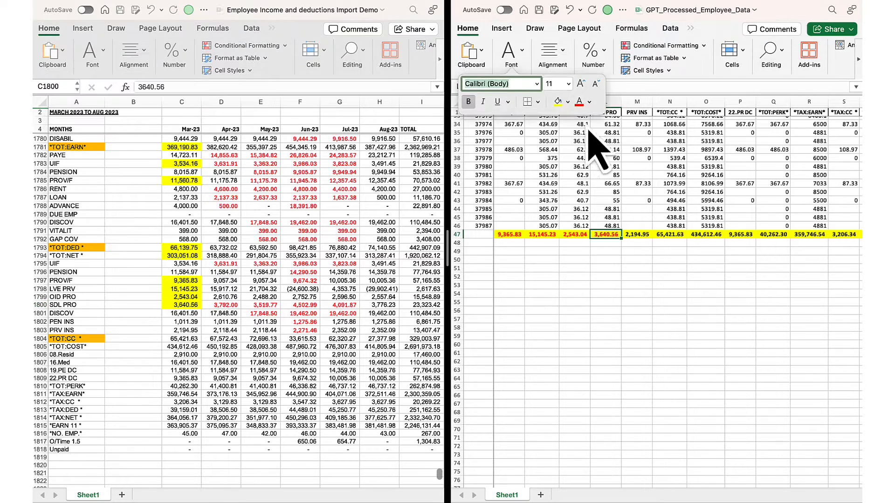
Step: Fill the Mar-23 PRV INS total in C1803 of the original workbook with yellow and colour its match in M47 red
left_click(636, 234)
left_click(195, 339)
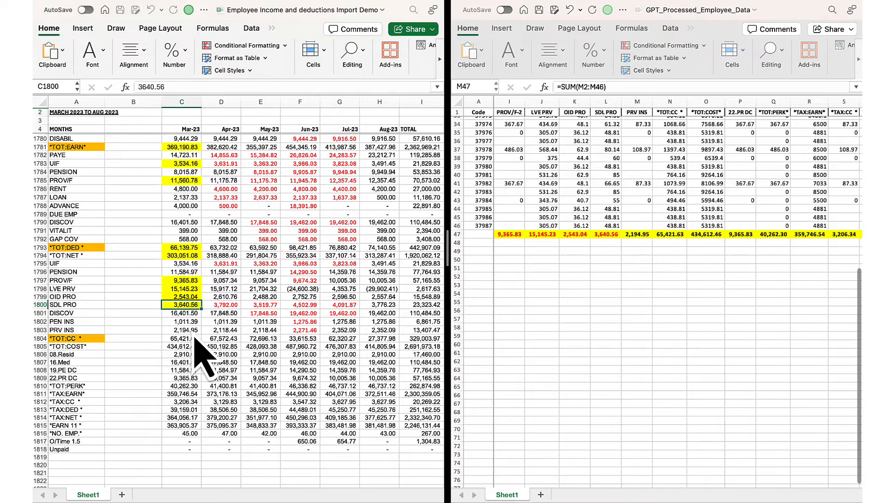
left_click(194, 332)
left_click(91, 54)
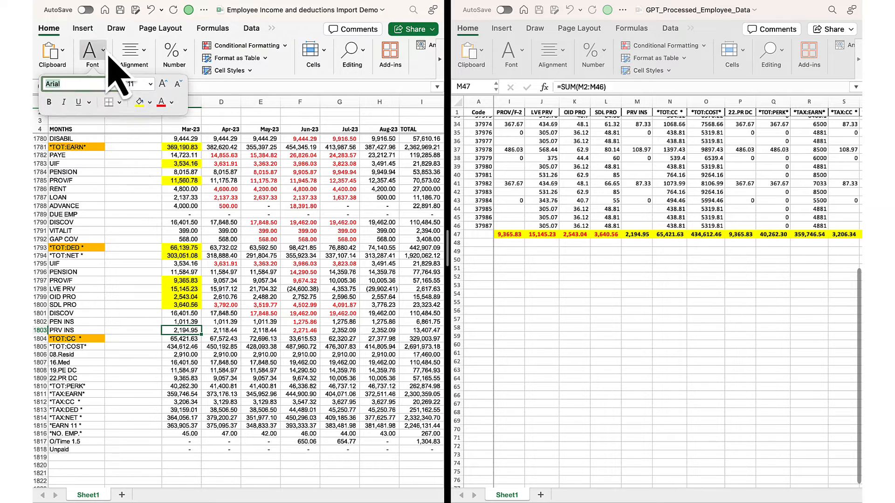
left_click(139, 102)
left_click(638, 235)
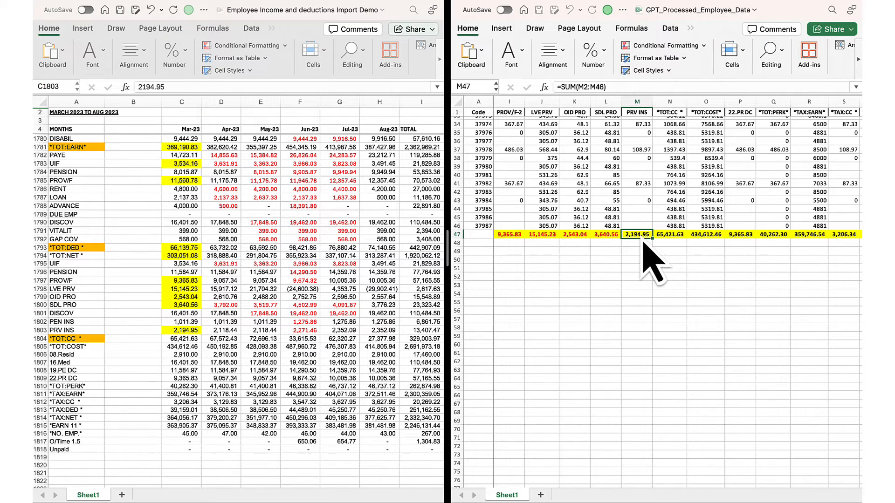
left_click(523, 52)
left_click(578, 101)
Step: Fill the Mar-23 *TOT:CC* total in C1804 of the original workbook with yellow and colour its match in N47 red
key("Right")
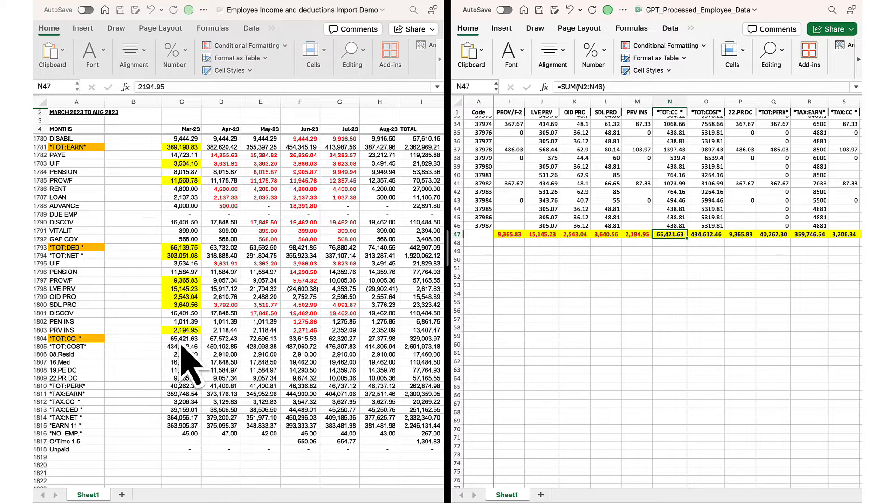
left_click(182, 347)
left_click(182, 339)
left_click(91, 53)
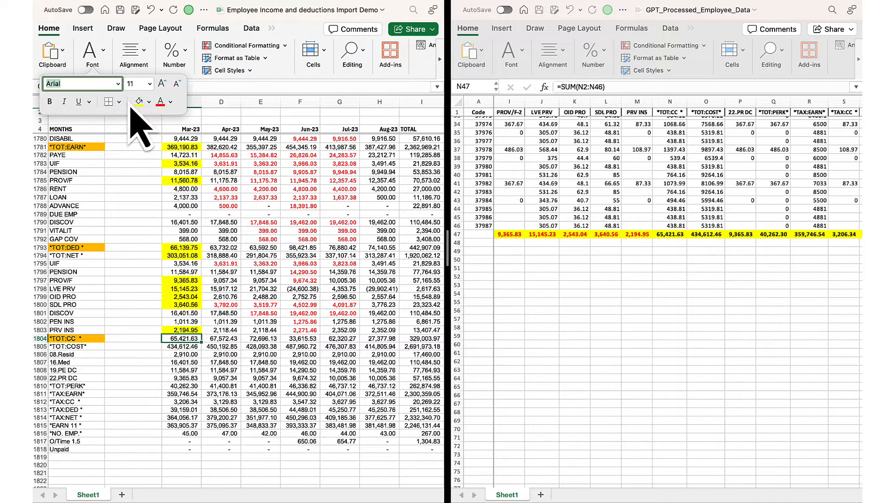
left_click(669, 235)
left_click(513, 52)
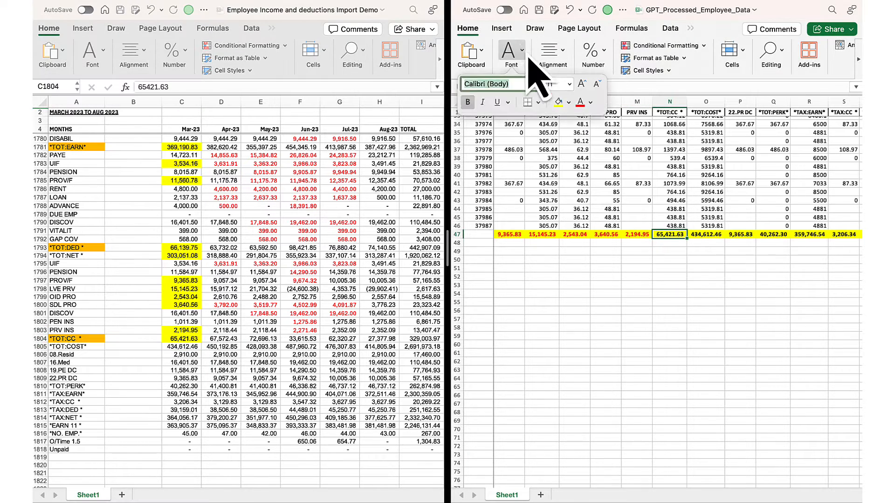
left_click(579, 101)
Step: Fill the Mar-23 *TOT:COST* total in C1805 of the original workbook with yellow and colour its match in O47 red
key("Right")
left_click(181, 347)
left_click(91, 53)
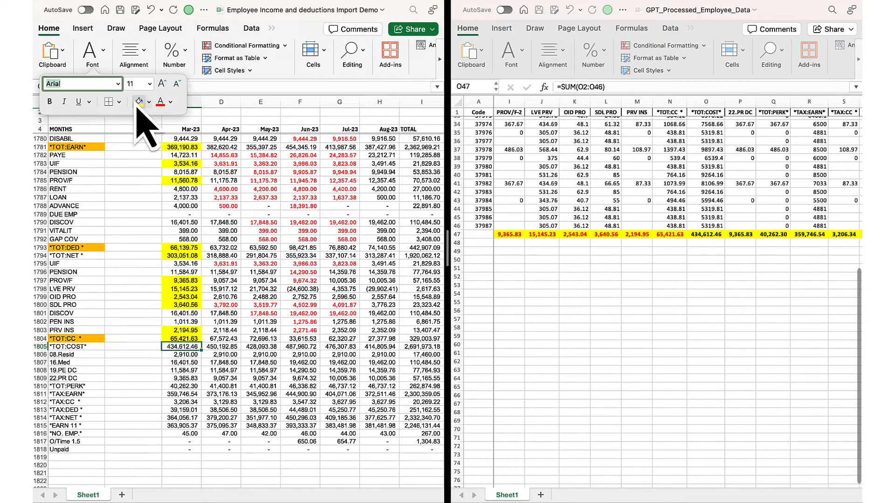
left_click(138, 103)
scroll(294, 283, "down", 2)
scroll(664, 296, "down", 1)
left_click(706, 225)
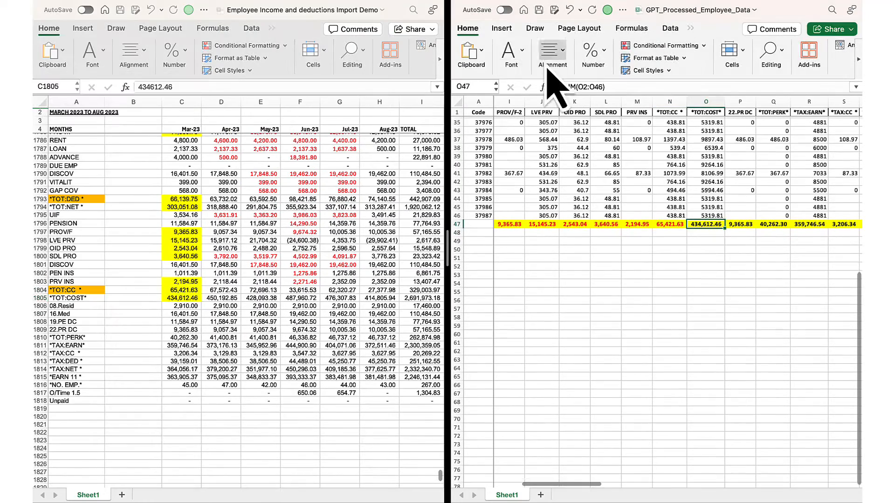
left_click(549, 70)
Step: Fill the Mar-23 22.PR DC total in C1809 of the original workbook with yellow and colour its match in P47 red
left_click(743, 234)
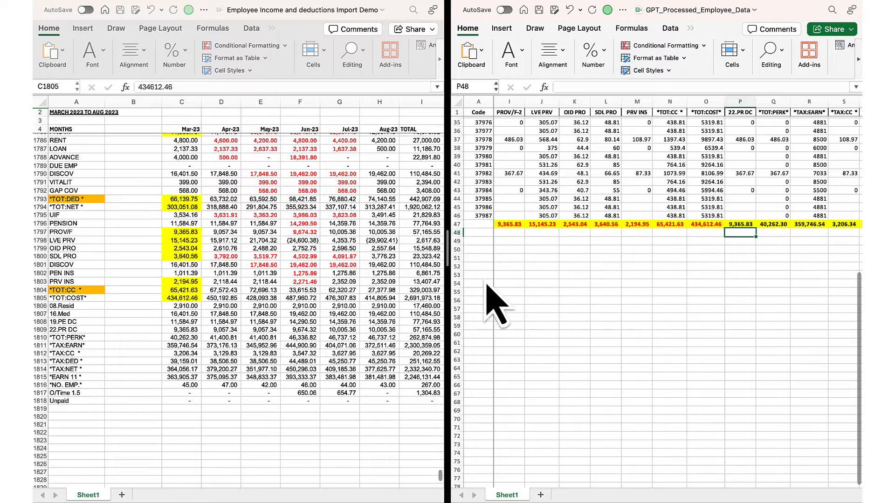
left_click(181, 329)
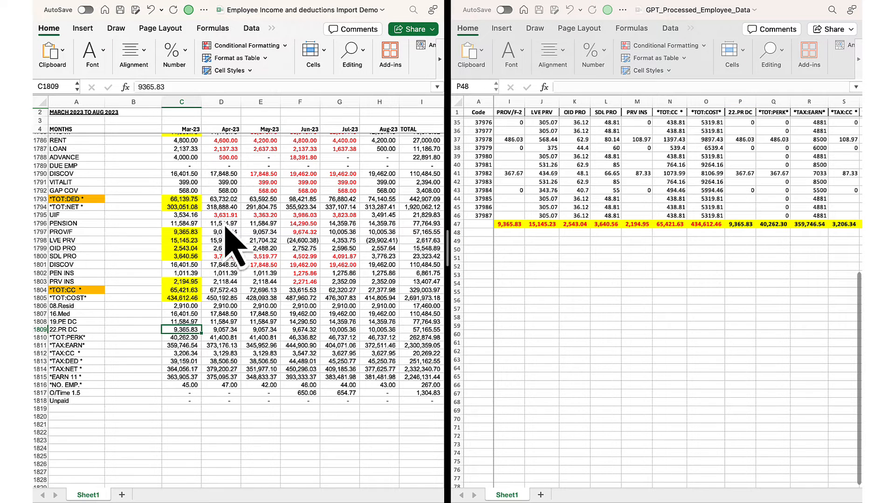
left_click(107, 56)
left_click(139, 101)
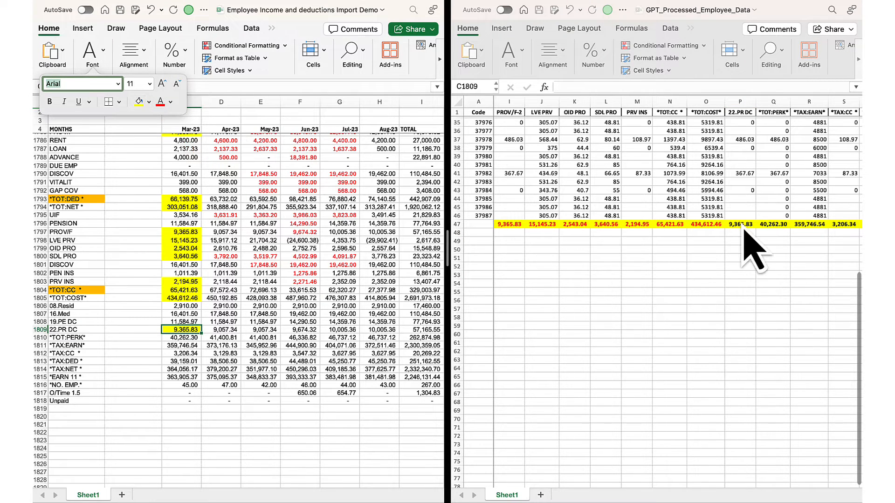
left_click(744, 229)
left_click(740, 224)
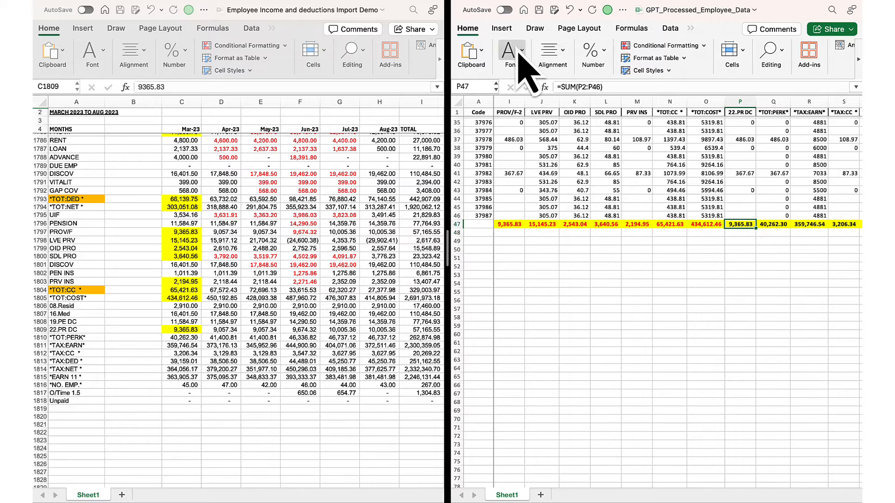
Step: Fill the Mar-23 *TOT:PERK* total in C1810 of the original workbook with yellow and colour its match in Q47 red
left_click(773, 225)
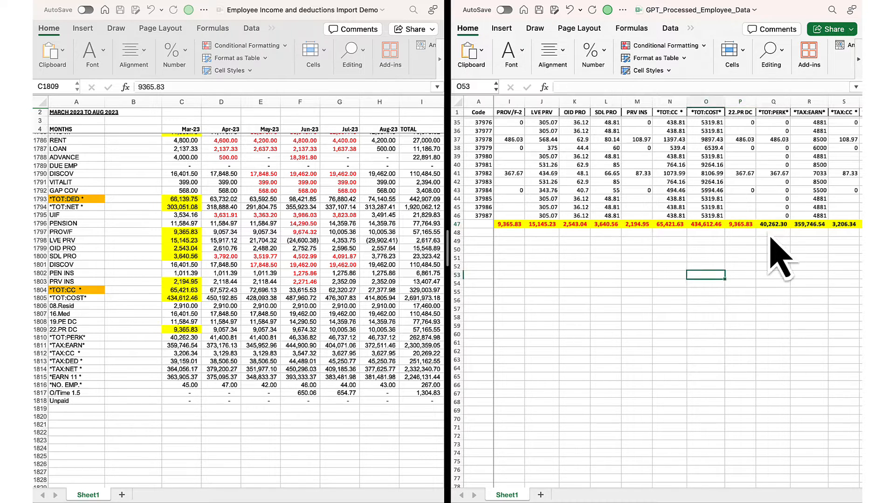
left_click(189, 338)
left_click(98, 52)
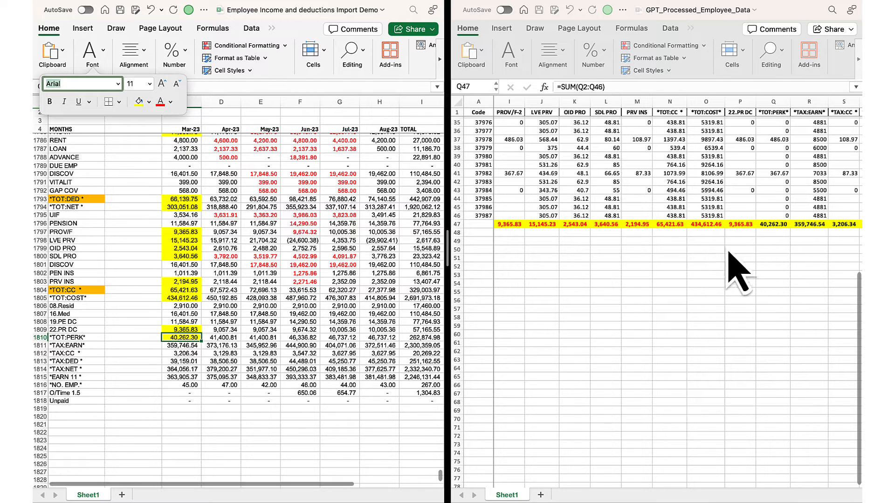
left_click(778, 226)
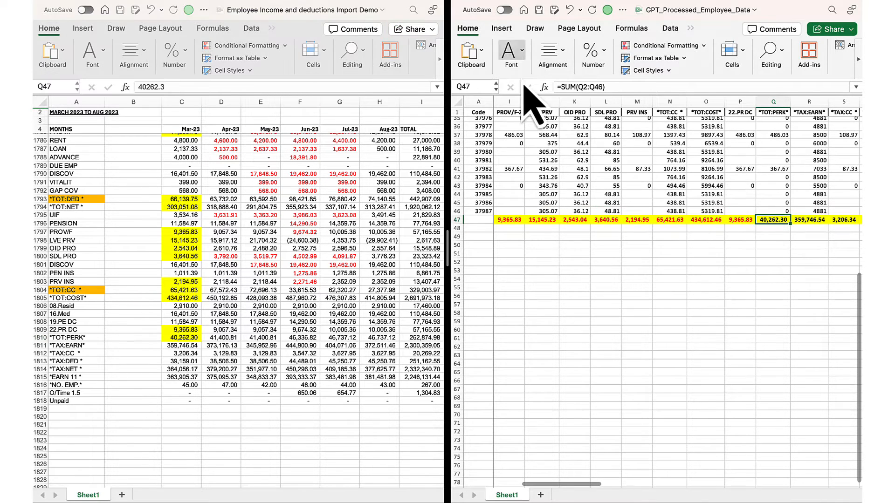
left_click(526, 54)
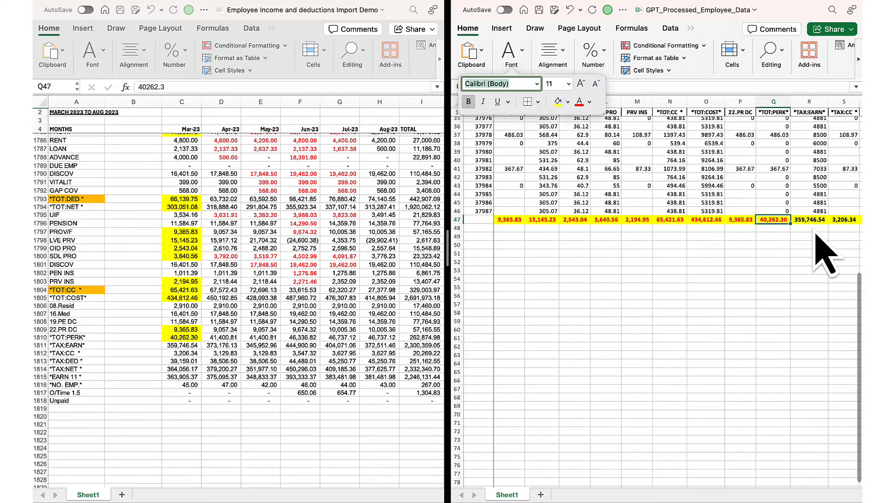
Step: Fill the Mar-23 *TAX:EARN* total in C1811 of the original workbook with yellow and colour its match in R47 red
left_click(804, 220)
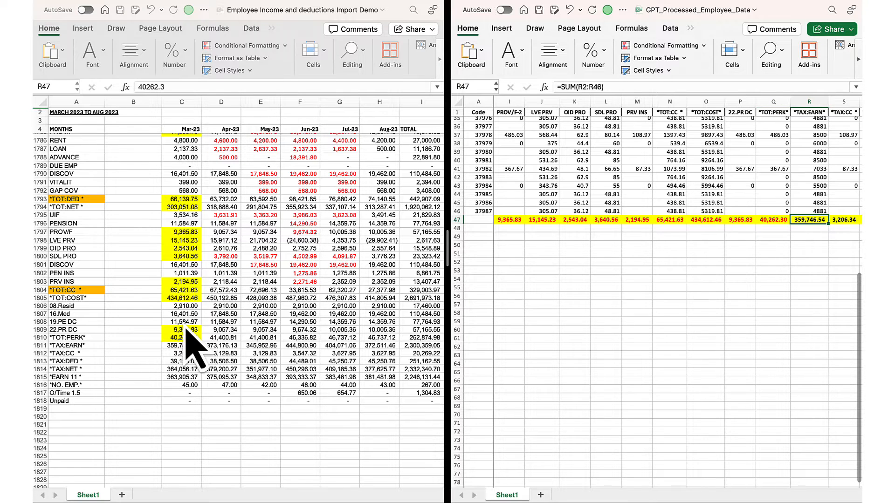
left_click(185, 346)
left_click(93, 52)
left_click(139, 100)
left_click(803, 219)
left_click(511, 52)
left_click(582, 100)
Step: Fill the Mar-23 *TAX:CC* total in C1812 of the original workbook with yellow and colour its match in S47 red
left_click(764, 237)
key("Right")
key("Right")
key("Right")
key("Right")
key("Right")
key("Right")
key("Right")
key("Right")
key("Right")
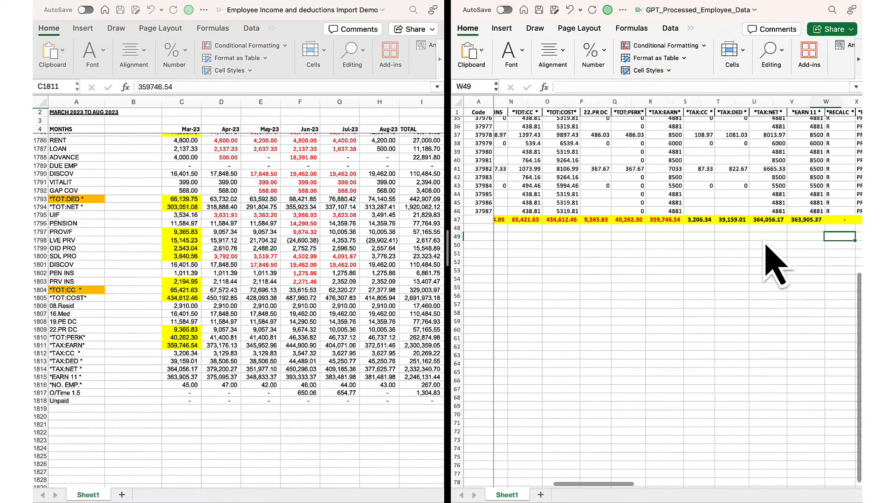
left_click(584, 221)
left_click(182, 354)
left_click(93, 52)
left_click(138, 99)
left_click(587, 221)
left_click(511, 52)
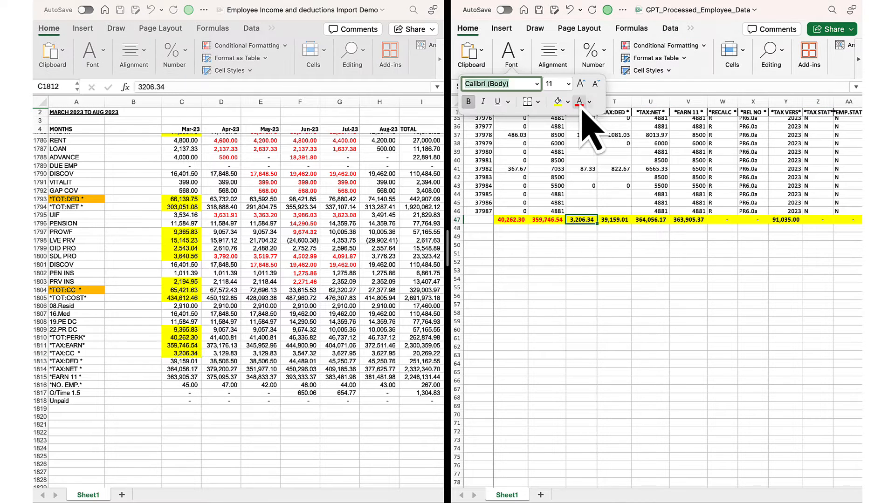
left_click(581, 102)
Step: Fill the Mar-23 *TAX:DED* total in C1813 of the original workbook with yellow and colour its match in T47 red
left_click(615, 221)
left_click(182, 362)
left_click(92, 52)
left_click(138, 99)
left_click(617, 220)
left_click(511, 52)
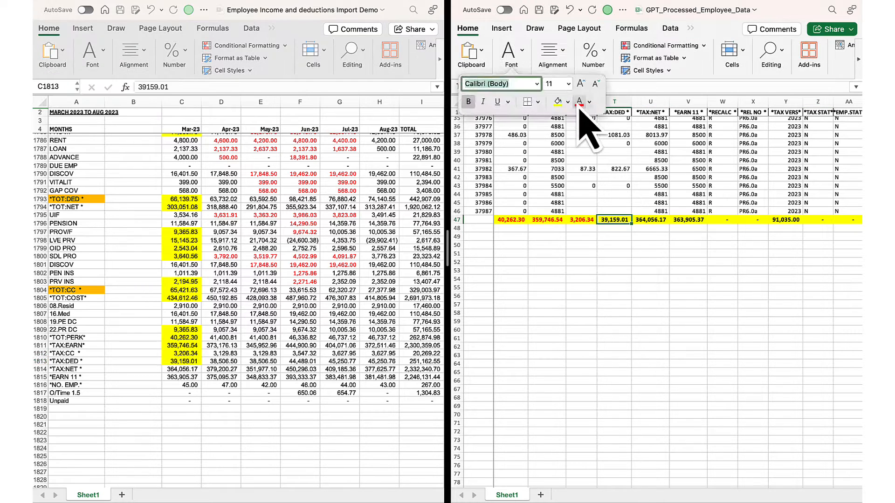
left_click(583, 101)
Step: Fill the Mar-23 *TAX:NET* total in C1814 of the original workbook with yellow and colour its match in U47 red
left_click(650, 220)
left_click(188, 369)
left_click(92, 53)
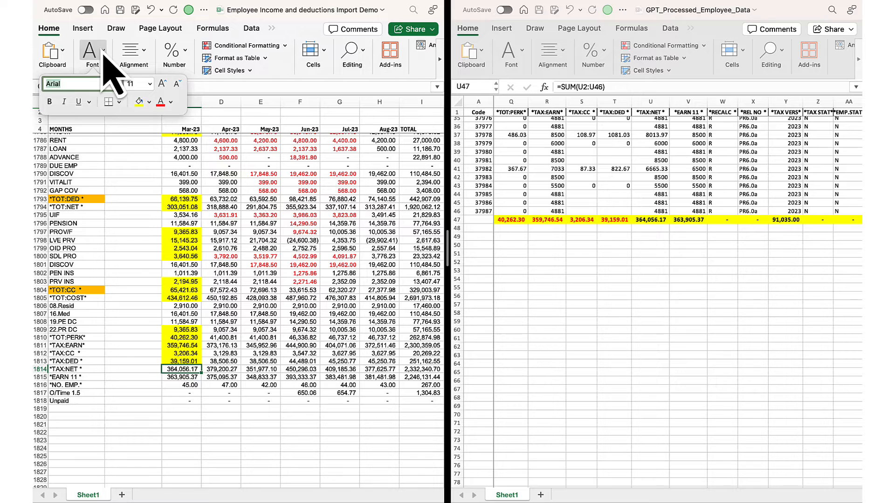
left_click(139, 101)
left_click(650, 220)
left_click(511, 53)
left_click(581, 101)
left_click(688, 220)
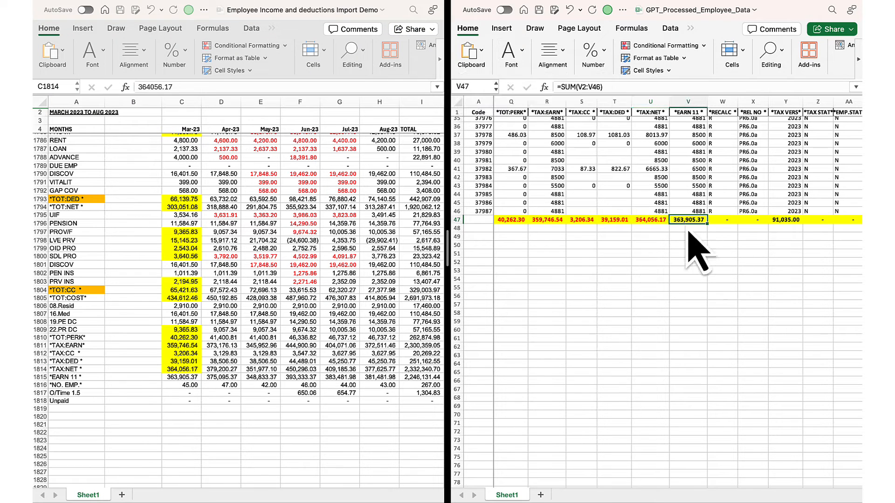
Step: Fill the Mar-23 *EARN 11* total in C1815 of the original workbook with yellow and colour its match in V47 red
left_click(184, 377)
left_click(93, 52)
left_click(138, 101)
left_click(688, 220)
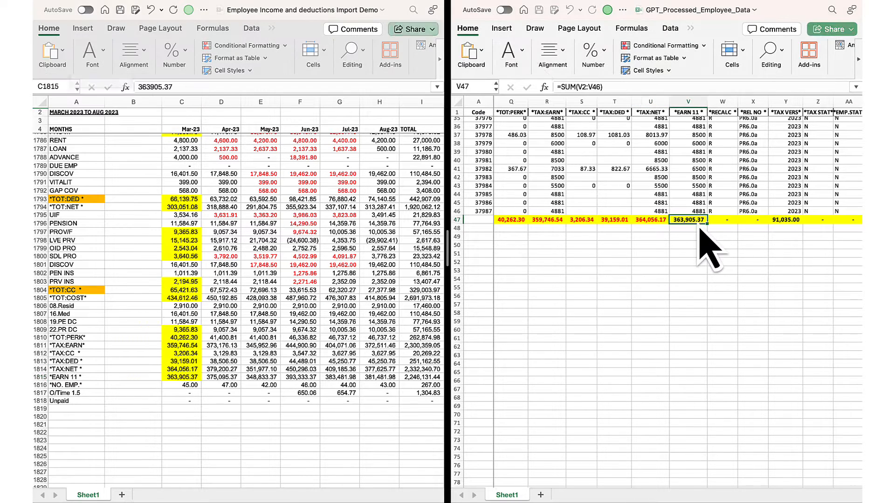
left_click(511, 52)
left_click(580, 101)
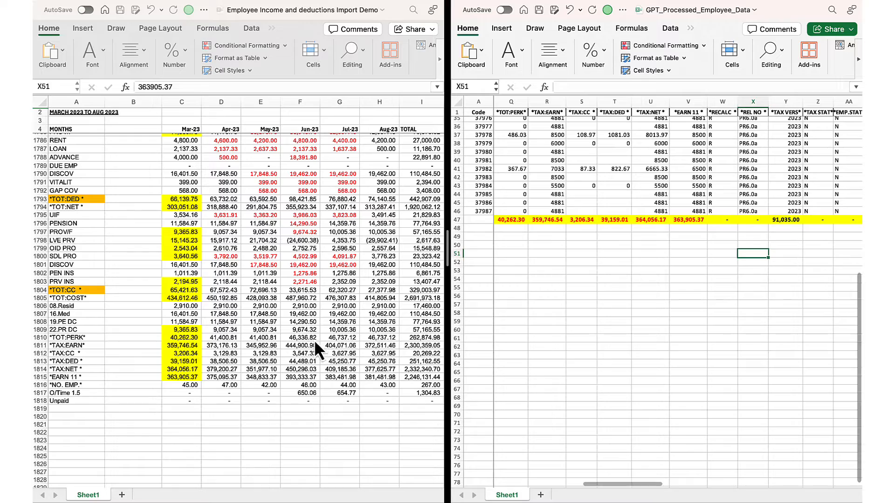
Step: Fill the Mar-23 PAYE total in C1782 of the original workbook with yellow and colour its match in AC47 red
scroll(297, 337, "up", 3)
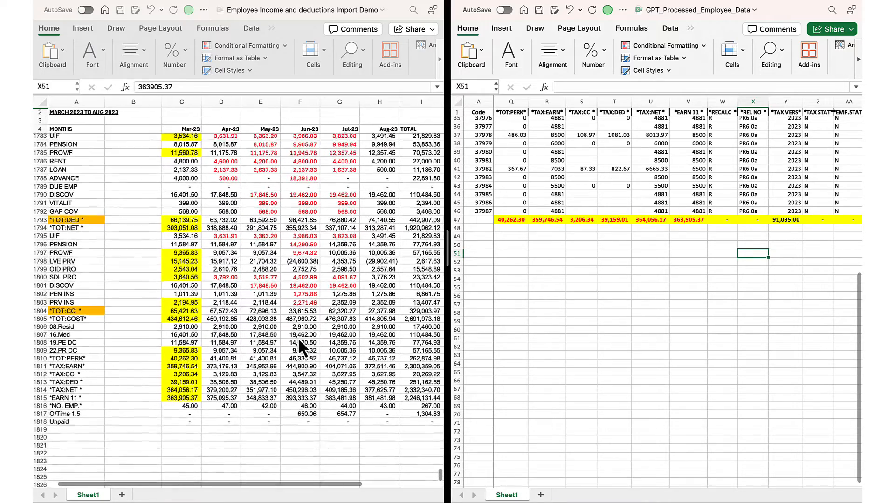
scroll(298, 337, "up", 5)
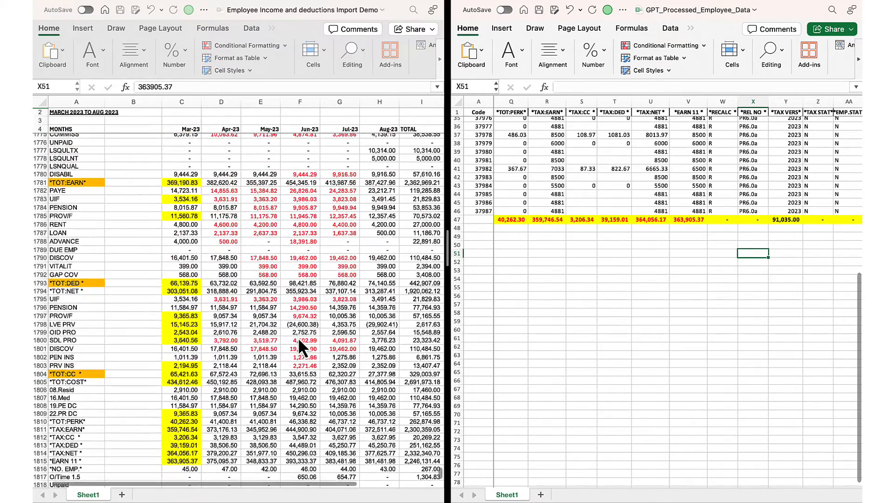
key("Up")
key("Up")
key("Up")
key("Up")
key("Right")
key("Right")
key("Right")
key("Right")
key("Right")
key("Right")
key("Right")
key("Right")
key("Right")
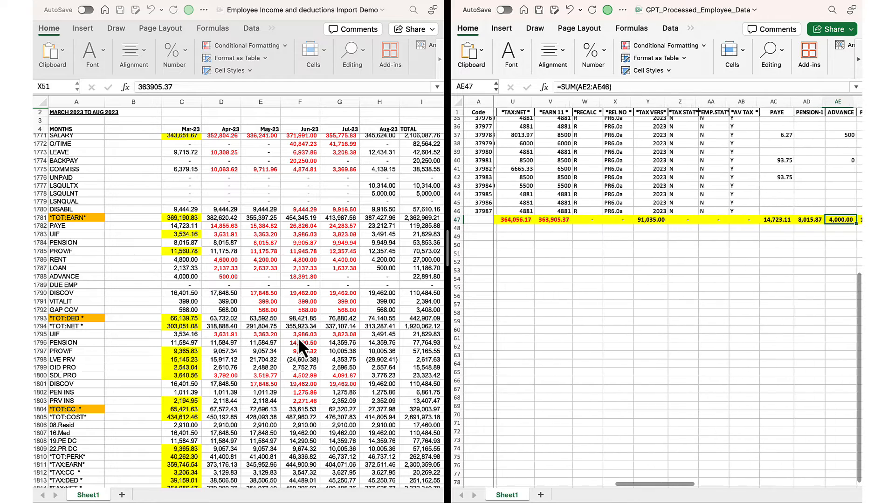
key("Right")
left_click(186, 228)
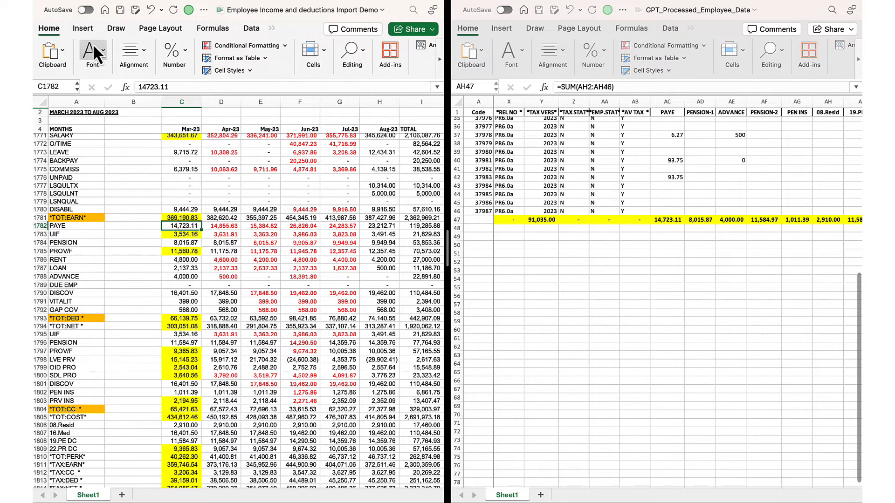
left_click(93, 43)
left_click(136, 100)
left_click(453, 256)
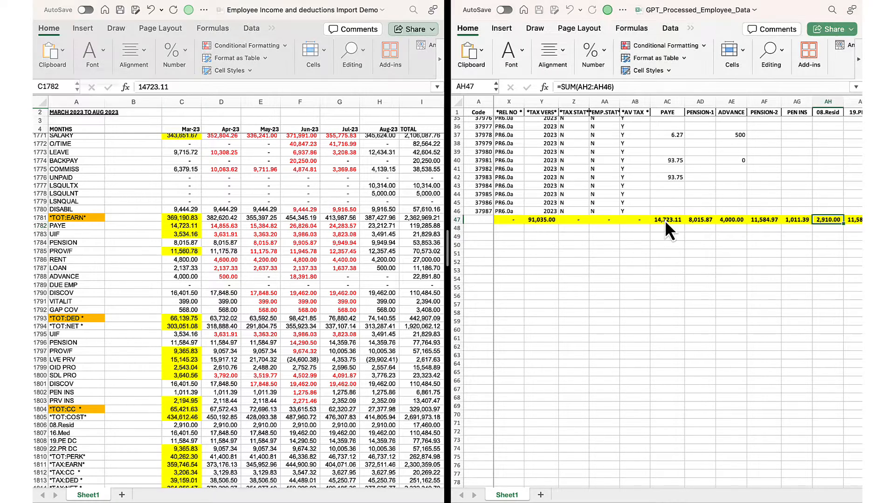
left_click(676, 222)
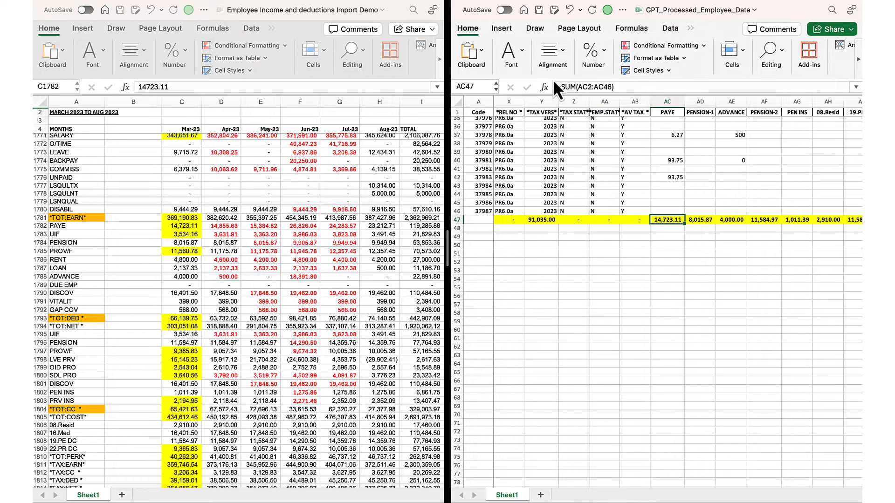
left_click(520, 54)
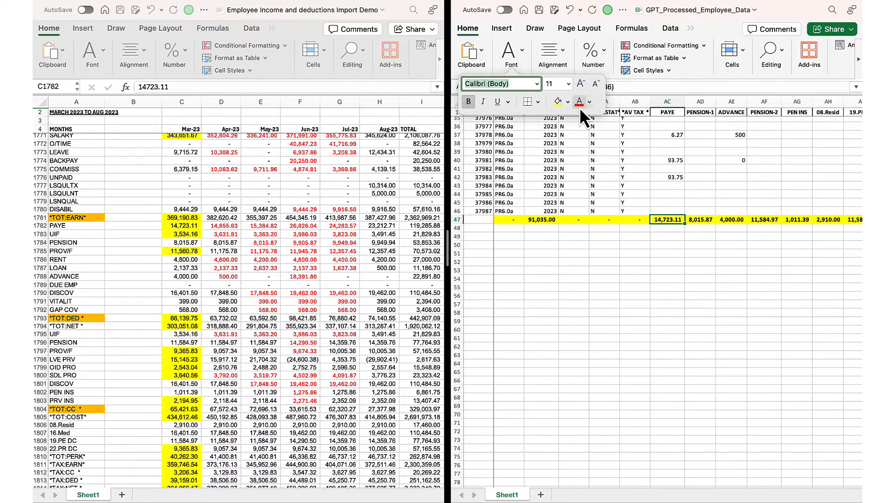
left_click(578, 102)
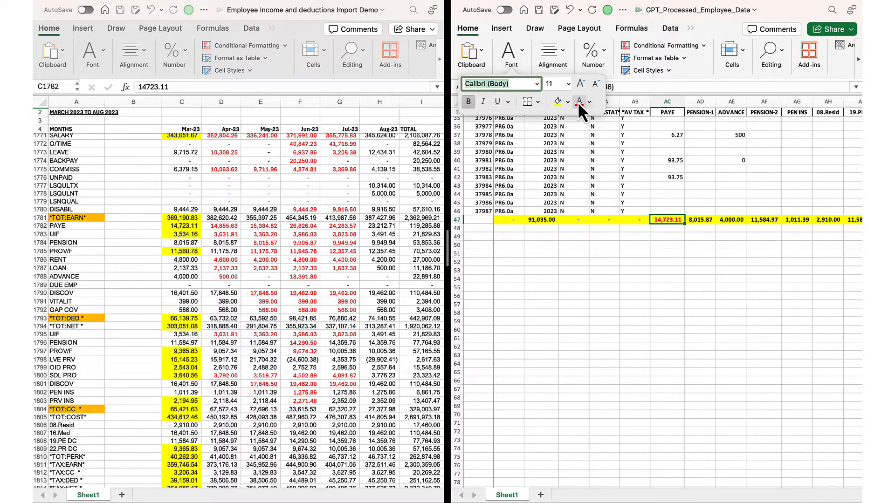
Step: Fill the Mar-23 PENSION deduction total in C1784 of the original workbook with yellow and colour the PENSION-1 match in AD47 red
left_click(700, 219)
left_click(182, 242)
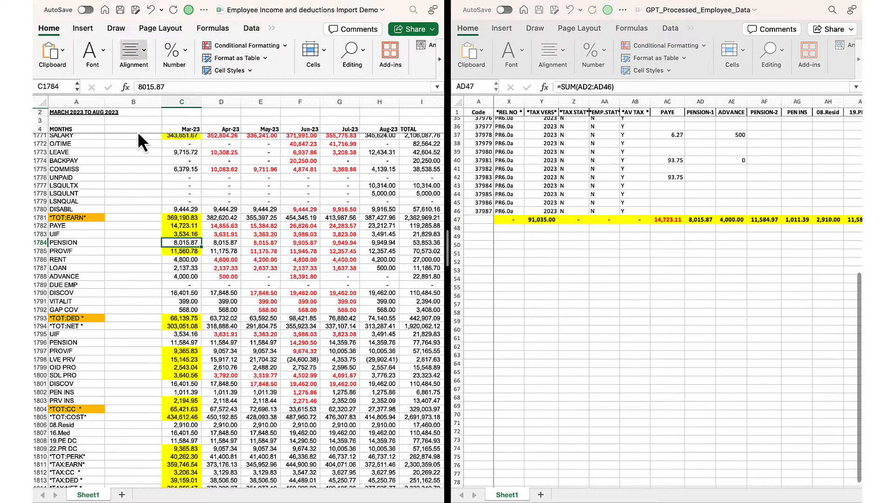
left_click(93, 53)
left_click(704, 220)
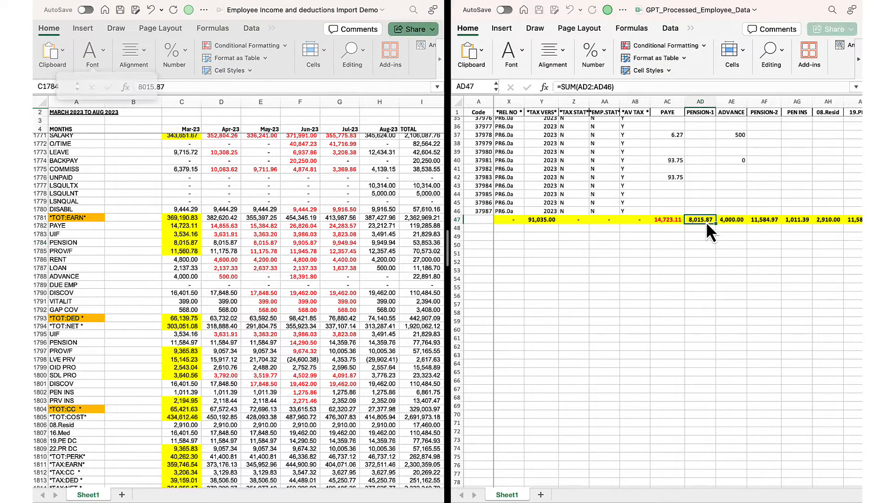
left_click(521, 57)
left_click(578, 102)
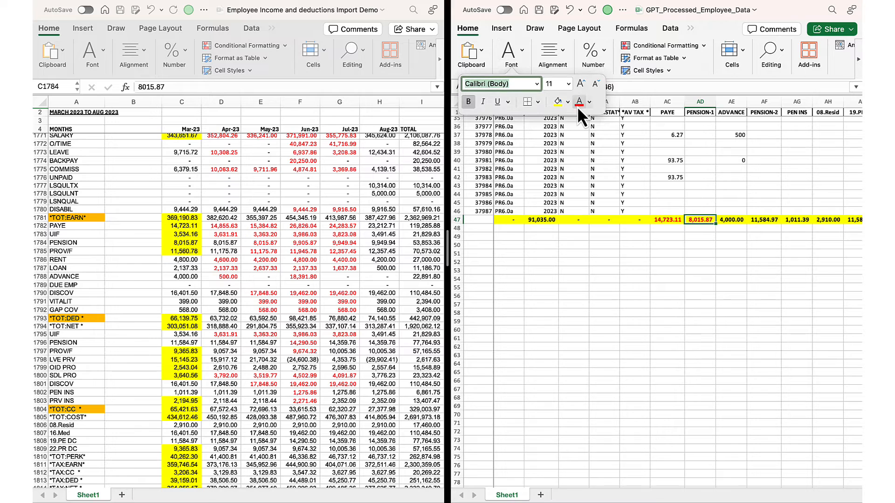
Step: Fill the Mar-23 ADVANCE total in C1788 of the original workbook with yellow and colour its match in AE47 red
left_click(734, 220)
left_click(189, 275)
left_click(103, 60)
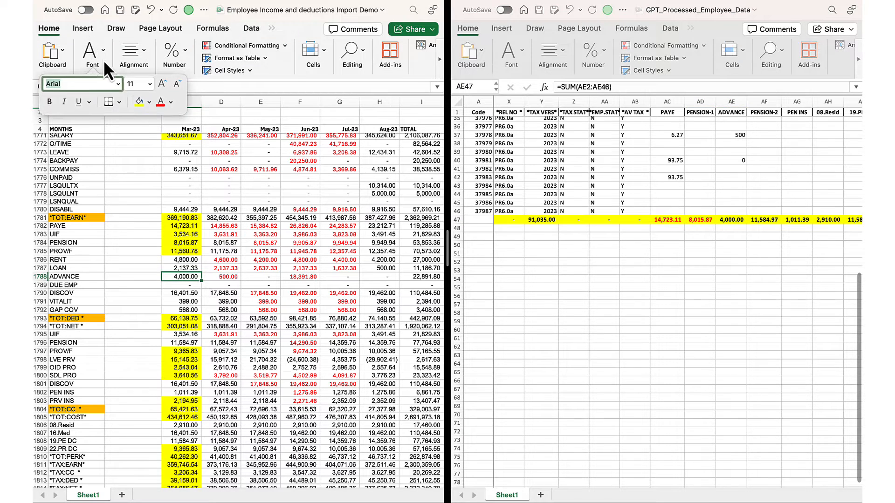
left_click(736, 220)
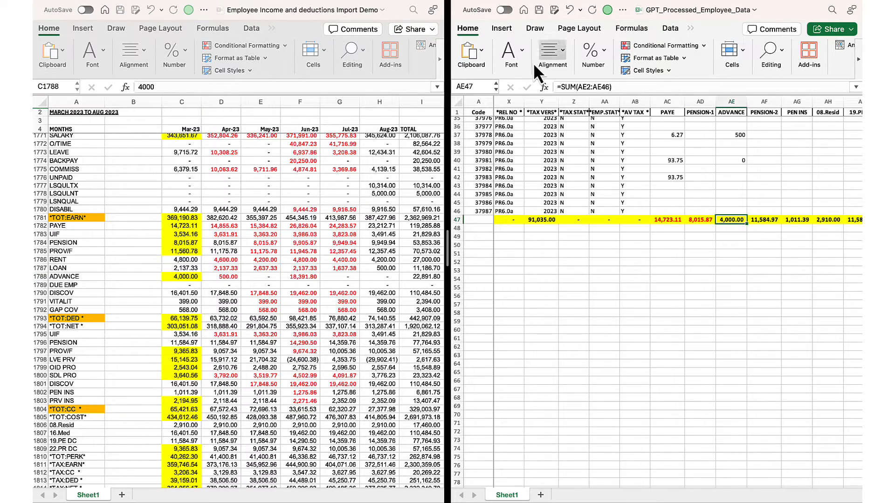
left_click(521, 55)
left_click(579, 101)
Step: Fill the second Mar-23 PENSION total in C1796 of the original workbook with yellow and colour the PENSION-2 match in AF47 red
key("Right")
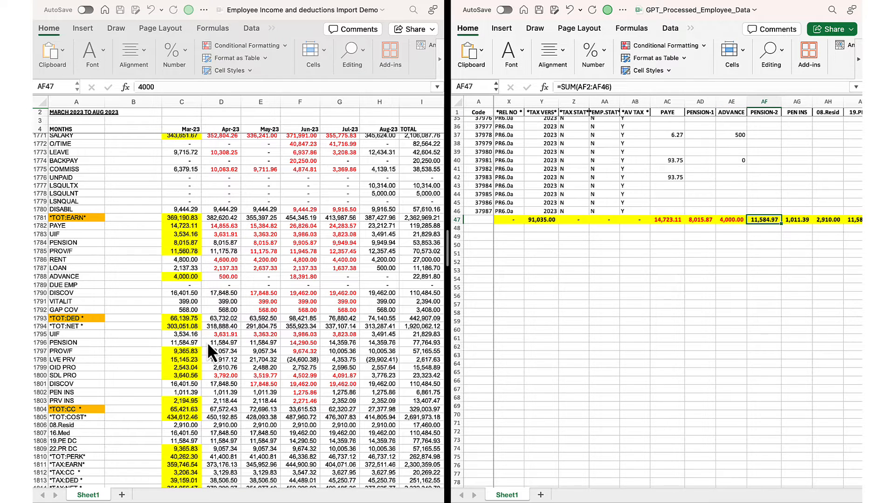
left_click(184, 344)
left_click(93, 55)
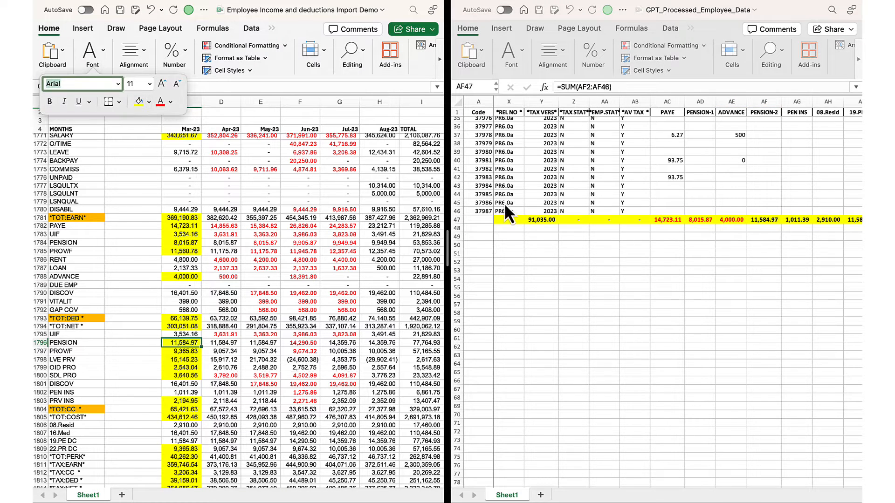
left_click(757, 219)
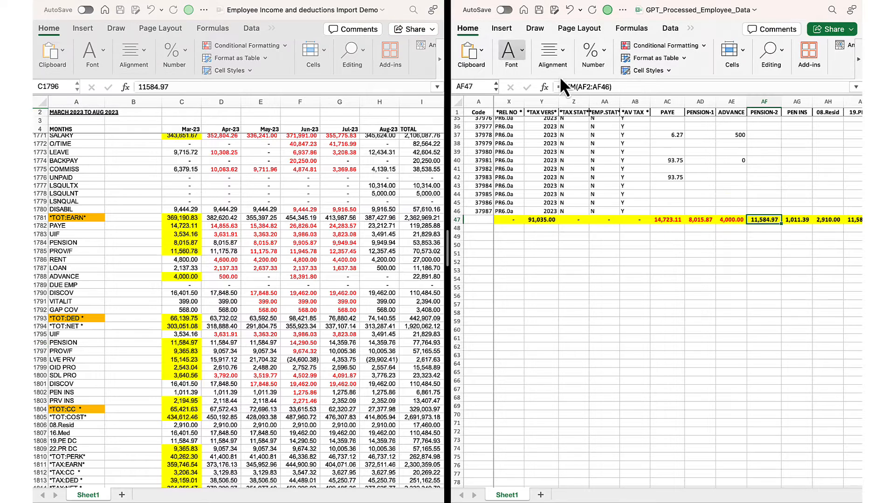
left_click(511, 47)
left_click(579, 102)
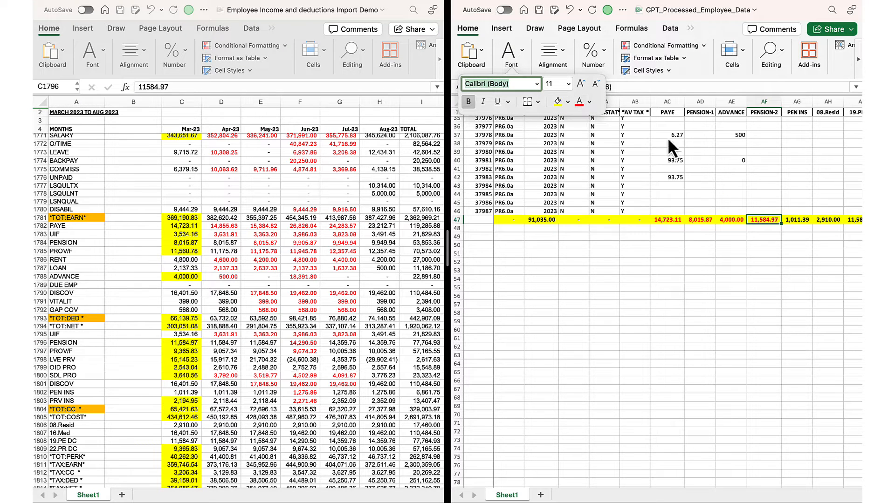
Step: Fill the Mar-23 PEN INS total in C1802 of the original workbook with yellow and colour its match in AG47 red
left_click(793, 219)
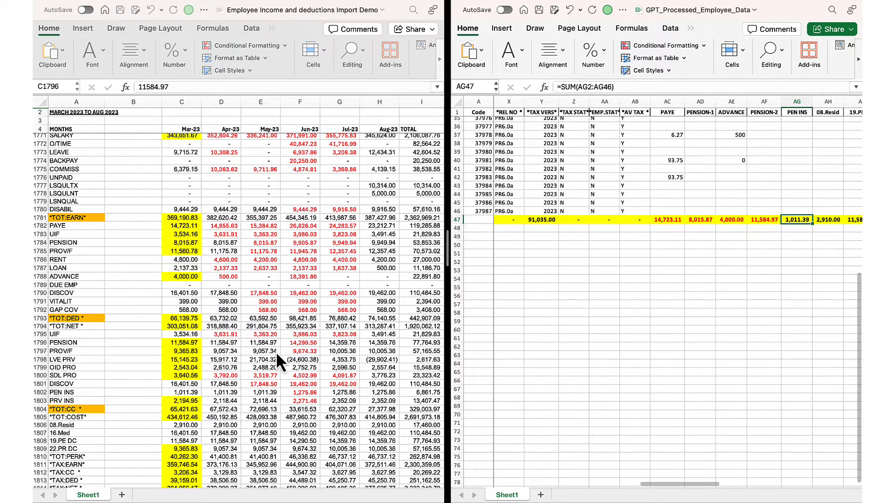
left_click(184, 392)
left_click(102, 53)
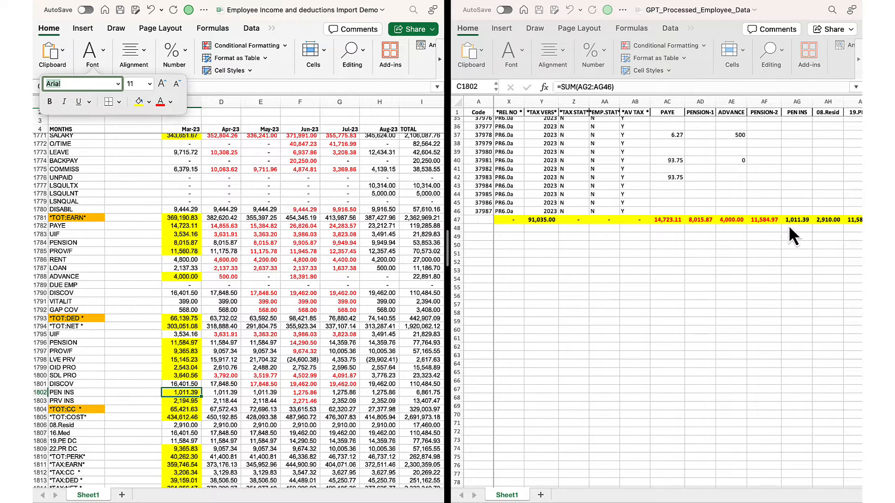
left_click(801, 222)
left_click(524, 48)
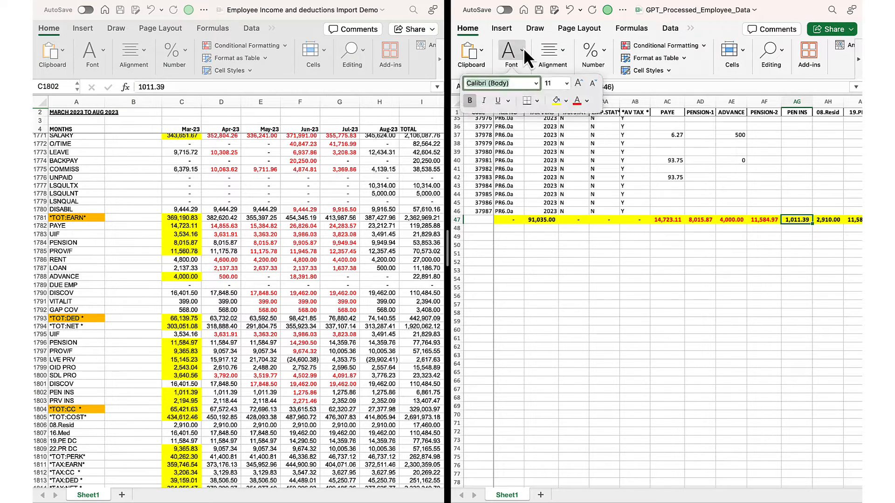
Step: Fill the Mar-23 08.Resid total in C1806 of the original workbook with yellow and colour its match in AH47 red
key("Right")
scroll(543, 228, "right", 9)
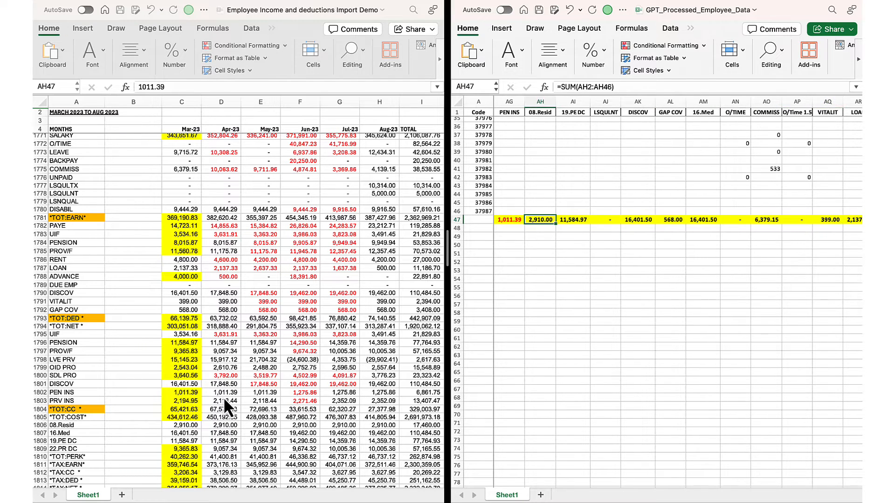
left_click(198, 426)
left_click(102, 46)
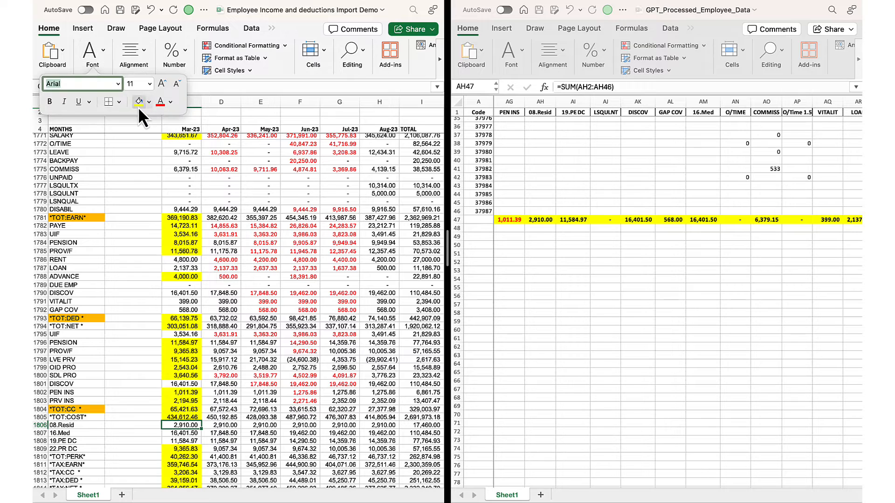
left_click(546, 222)
left_click(519, 50)
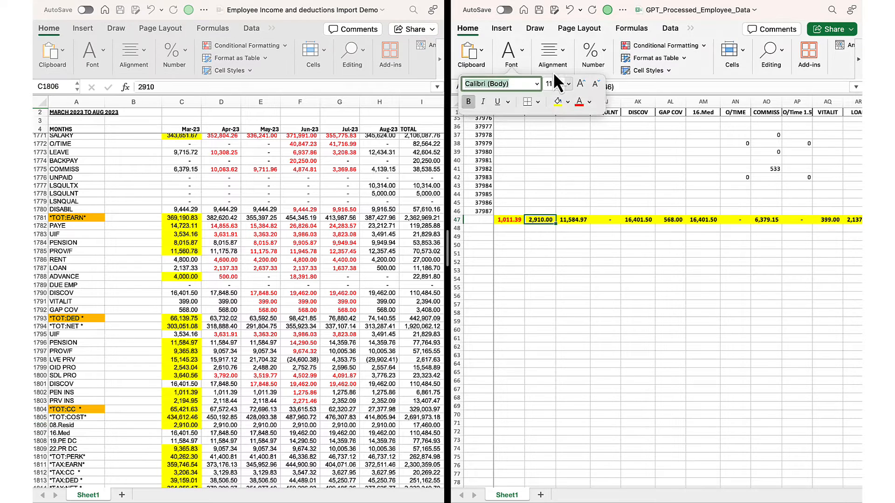
left_click(578, 101)
Step: Fill the Mar-23 19.PE DC total in C1808 of the original workbook with yellow and colour its match in AI47 red
left_click(576, 221)
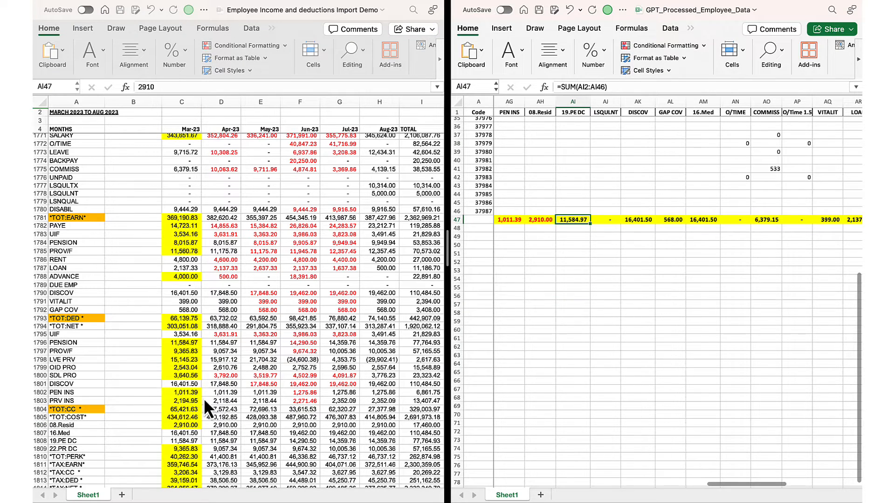
scroll(180, 415, "down", 1)
left_click(180, 415)
left_click(104, 48)
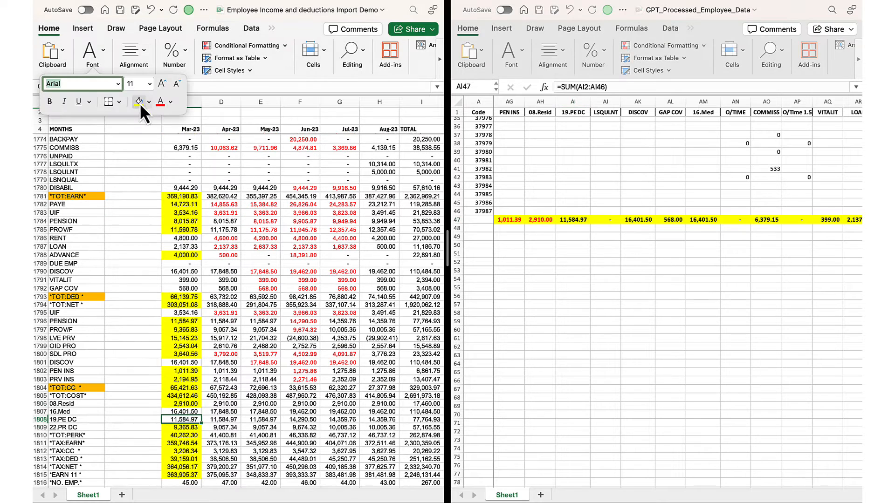
left_click(139, 103)
left_click(579, 220)
left_click(519, 50)
left_click(578, 101)
Step: Fill the Mar-23 DISCOV total in C1790 of the original workbook with yellow and colour its match in AK47 red
left_click(638, 279)
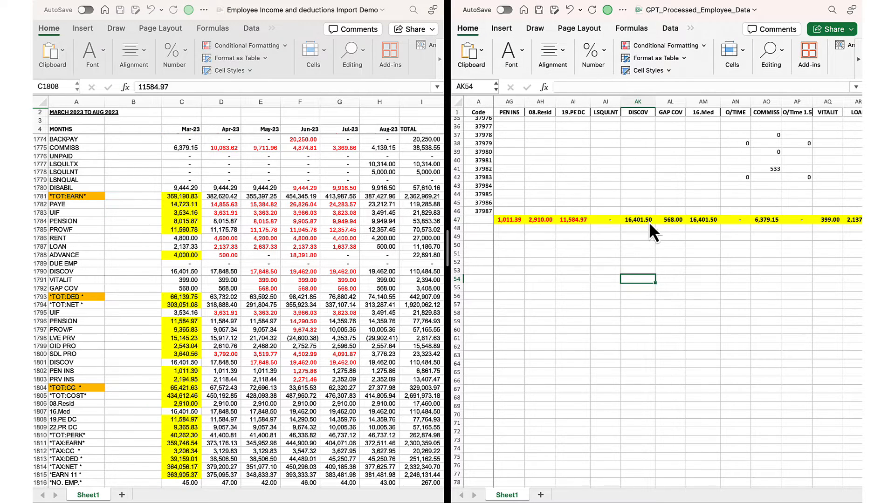
left_click(648, 220)
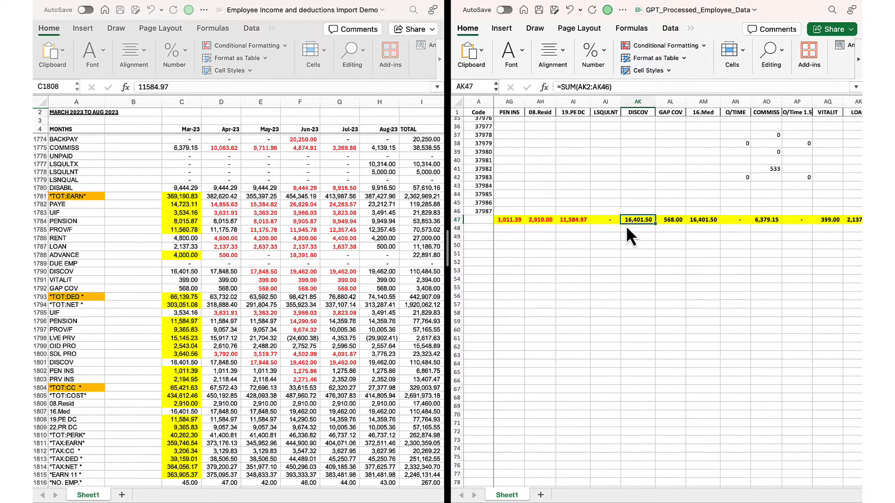
left_click(197, 272)
left_click(93, 51)
left_click(137, 102)
left_click(511, 51)
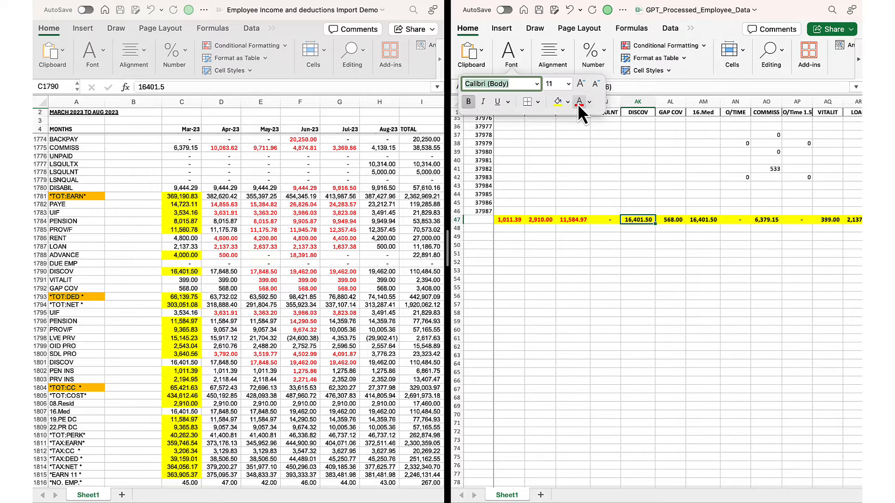
left_click(578, 102)
Step: Fill the Mar-23 GAP COV total in C1792 of the original workbook with yellow and colour its match in AL47 red
left_click(671, 220)
left_click(192, 288)
left_click(93, 51)
left_click(138, 102)
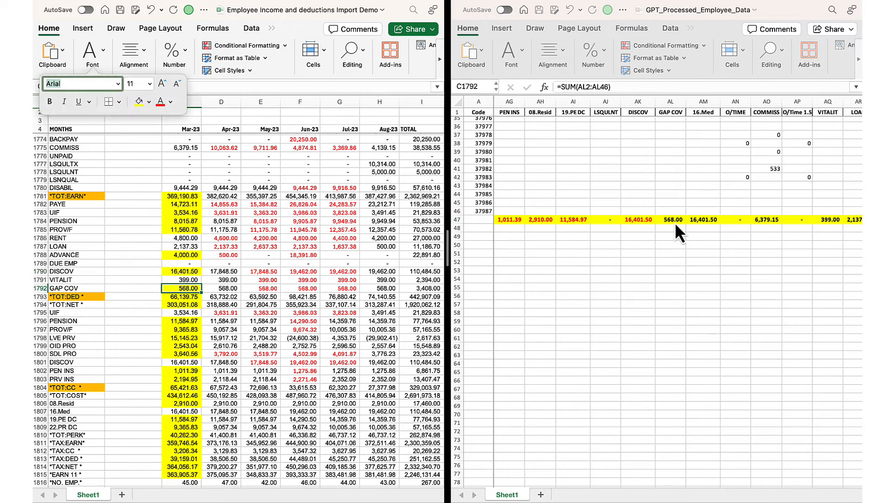
left_click(675, 222)
left_click(511, 51)
left_click(579, 102)
Step: Fill the Mar-23 16.Med total in C1807 of the original workbook with yellow and colour its match in AM47 red
left_click(695, 219)
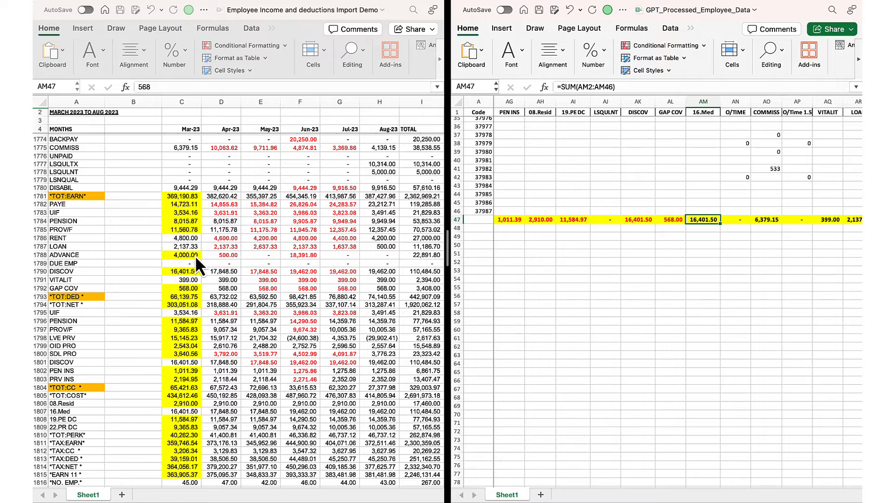
scroll(187, 368, "down", 3)
left_click(188, 389)
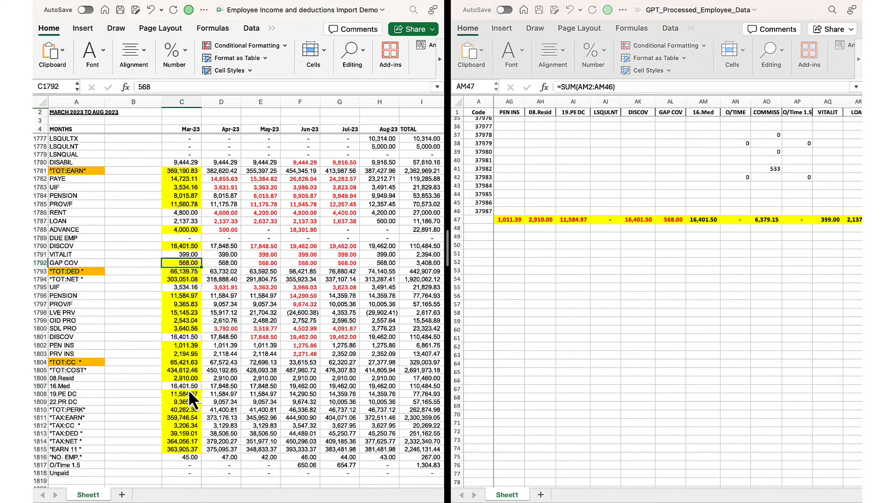
left_click(103, 46)
left_click(137, 103)
left_click(689, 222)
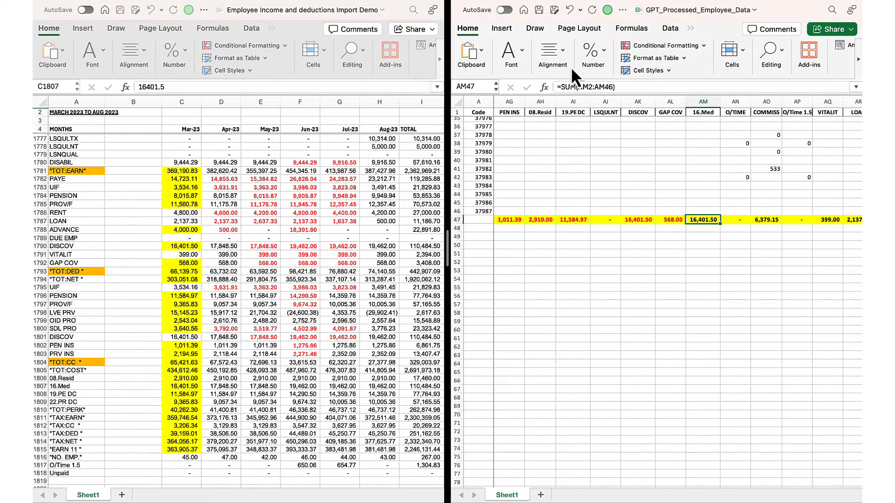
left_click(511, 50)
left_click(578, 104)
Step: Fill the Mar-23 COMMISS total in C1775 of the original workbook with yellow and colour its match in AO47 red
left_click(764, 220)
scroll(181, 206, "up", 5)
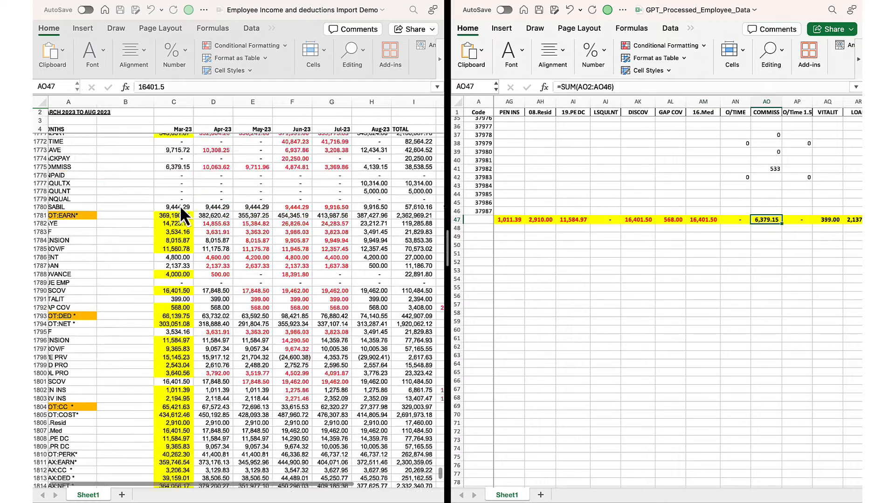
left_click(184, 210)
left_click(92, 52)
left_click(137, 104)
left_click(512, 51)
left_click(578, 104)
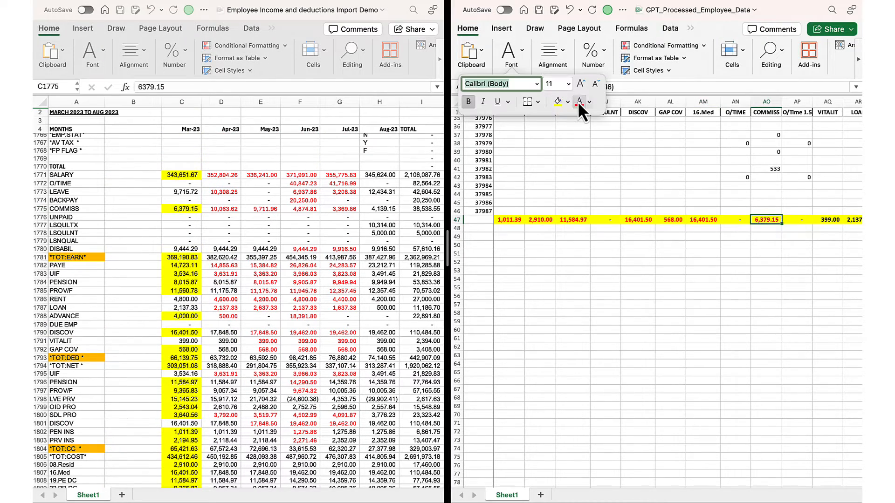
Step: Fill the Mar-23 VITALIT total in C1791 of the original workbook with yellow and colour its match in AQ47 red
left_click(831, 257)
scroll(829, 223, "right", 7)
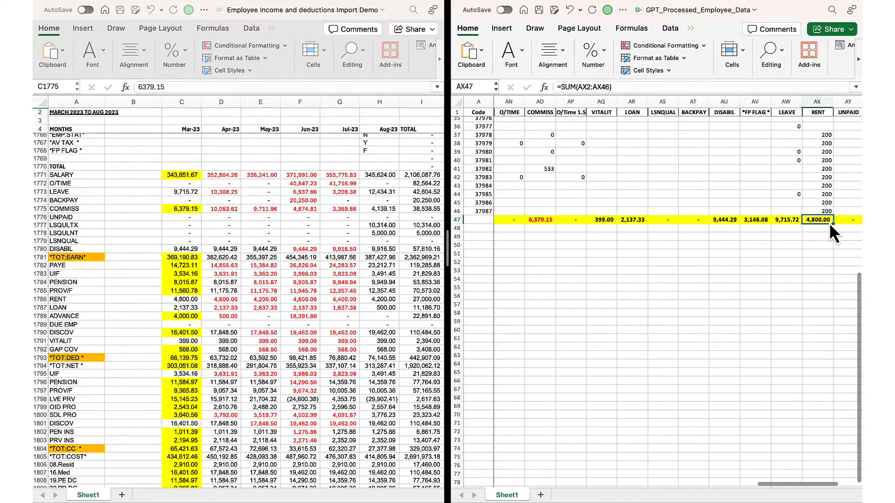
left_click(182, 341)
left_click(92, 51)
left_click(139, 102)
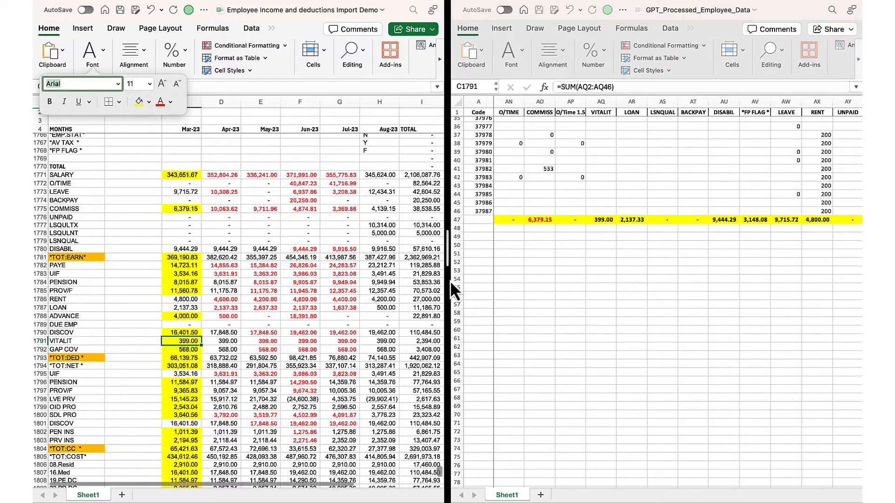
left_click(511, 51)
left_click(579, 102)
Step: Fill the Mar-23 LOAN total in C1787 of the original workbook with yellow and colour its match in AR47 red
left_click(182, 308)
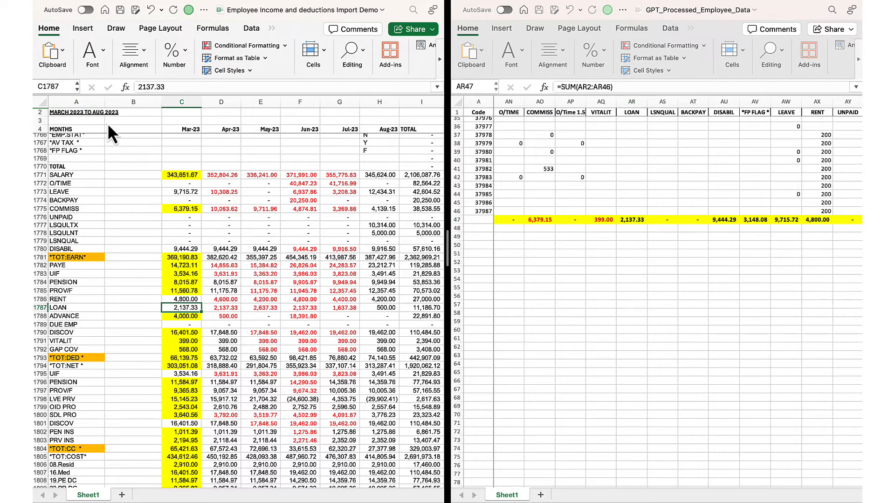
left_click(92, 51)
left_click(138, 101)
left_click(634, 221)
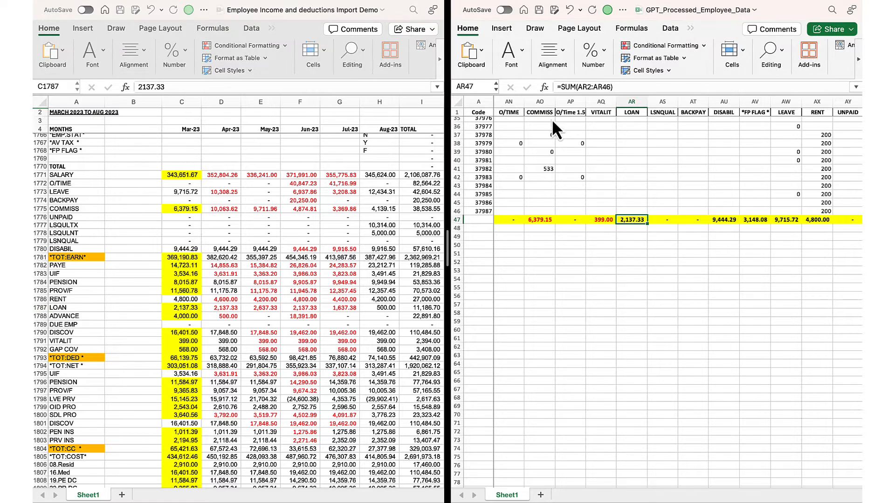
left_click(512, 51)
left_click(579, 101)
Step: Fill the Mar-23 DISABIL total in C1780 of the original workbook with yellow and colour its match in AU47 red
key("Right")
key("Right")
key("Right")
scroll(236, 326, "up", 6)
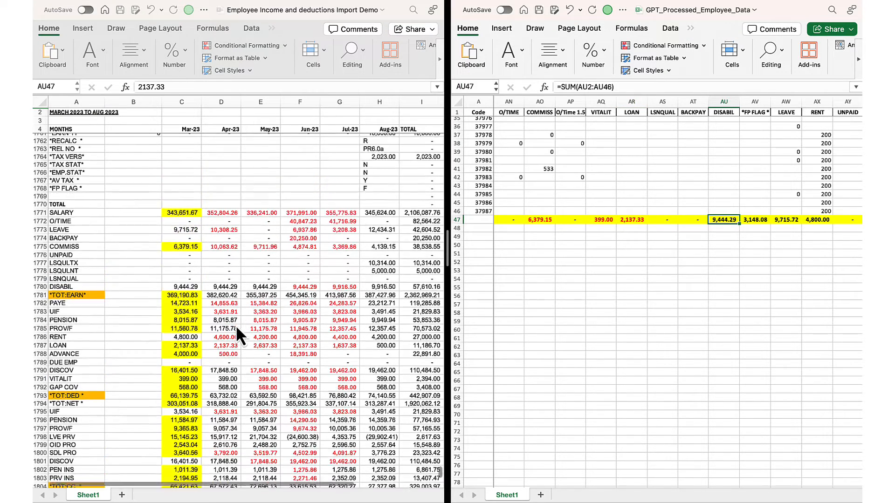
left_click(181, 303)
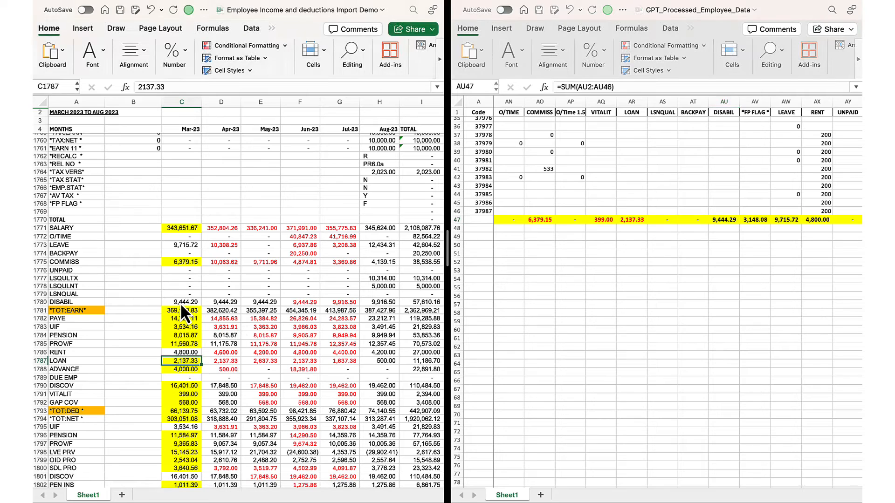
left_click(98, 53)
left_click(479, 215)
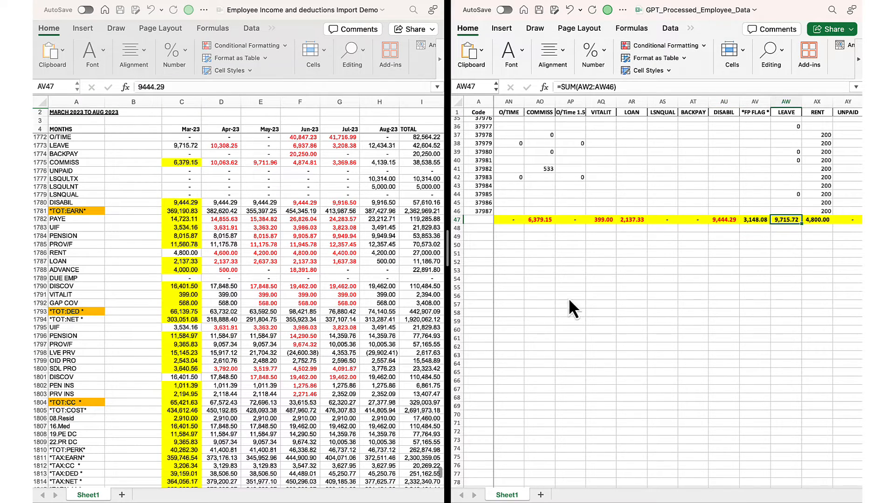
Step: Fill the Mar-23 LEAVE total in C1773 of the original workbook with yellow and colour its match in AW47 red
scroll(343, 365, "up", 3)
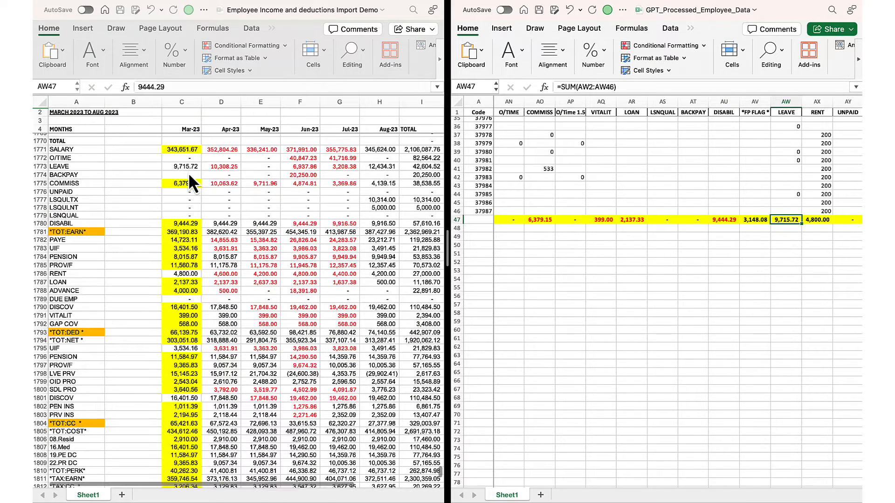
left_click(187, 169)
left_click(100, 54)
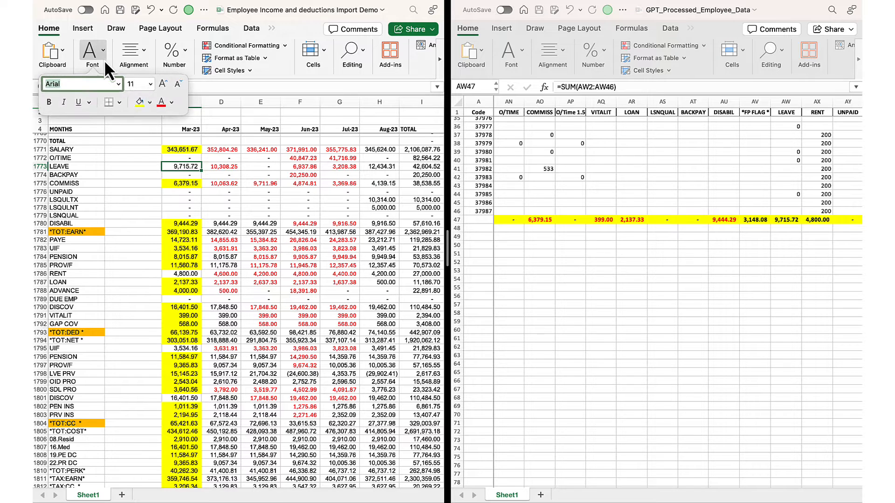
left_click(779, 222)
left_click(511, 55)
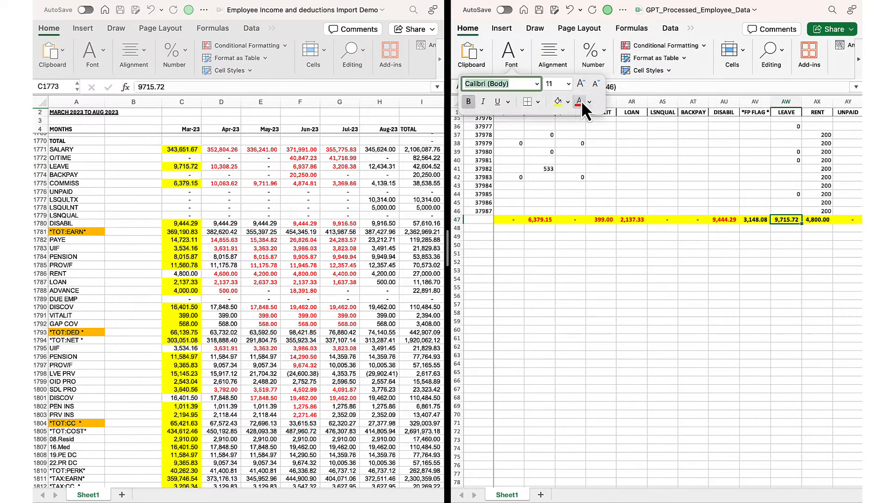
left_click(579, 102)
Step: Fill the Mar-23 RENT total in C1786 of the original workbook with yellow and colour its match in AX47 red
key("Right")
left_click(167, 275)
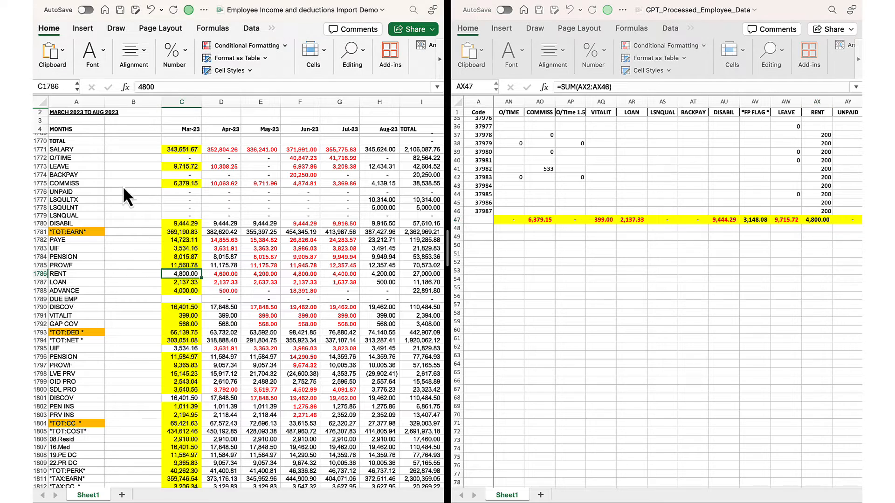
left_click(87, 55)
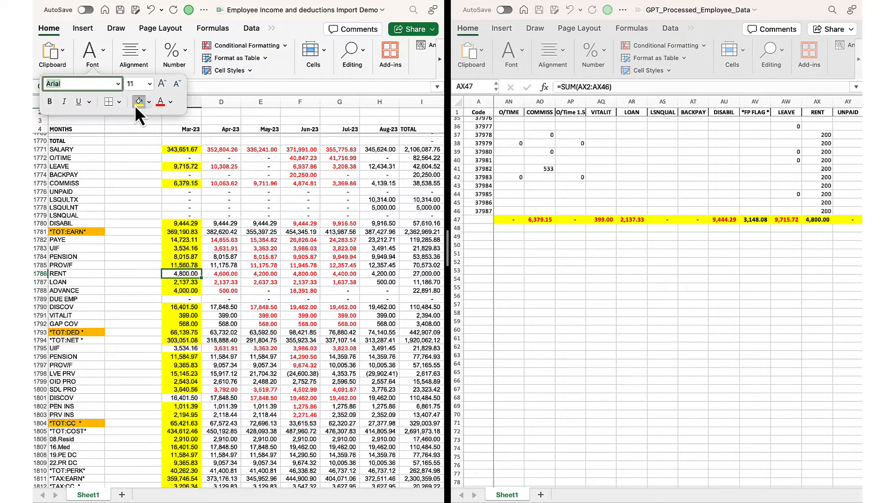
left_click(805, 220)
left_click(517, 51)
left_click(580, 102)
Step: Review the row 47 totals of the processed workbook from RENT back towards SALARY for any not yet coloured red
left_click(755, 245)
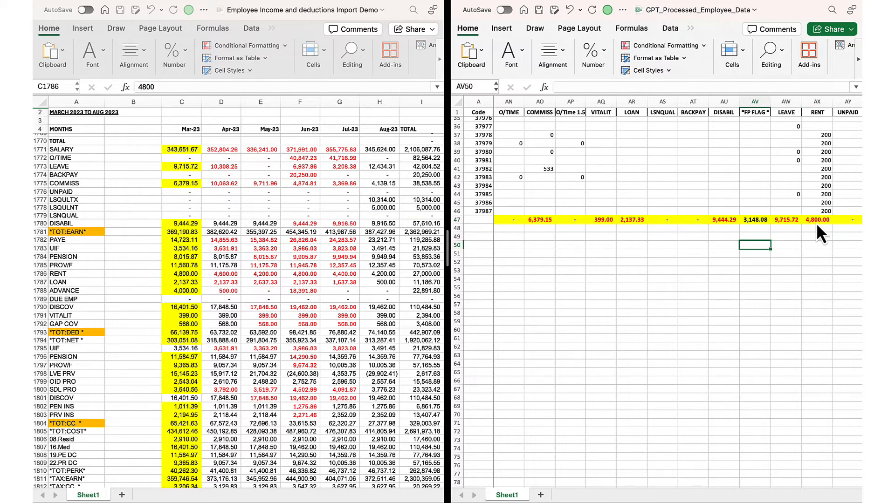
left_click(816, 223)
key("Left")
key("Left")
key("Left")
key("Left")
key("Left")
key("Left")
key("Left")
key("Left")
key("Left")
key("Left")
key("Left")
key("Left")
key("Left")
key("Left")
key("Left")
key("Left")
key("Left")
key("Left")
key("Left")
key("Left")
key("Left")
key("Left")
key("Left")
key("Left")
key("Left")
key("Left")
key("Left")
key("Left")
key("Left")
key("Left")
key("Left")
key("Left")
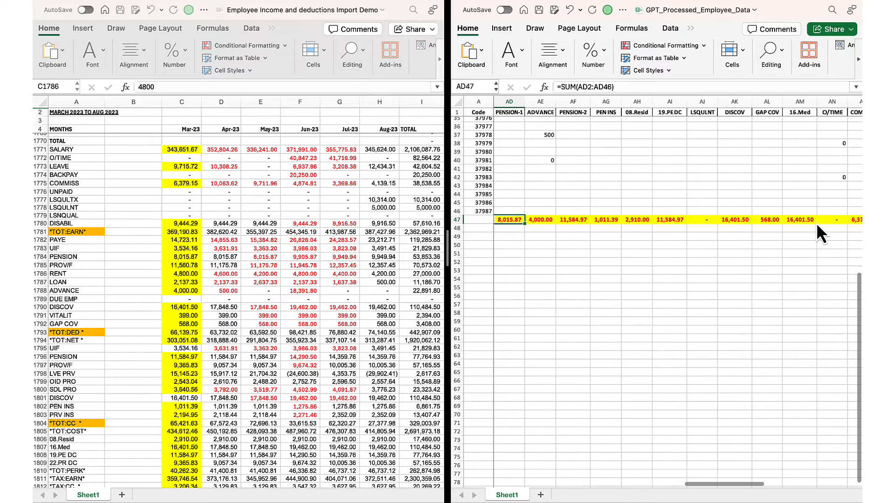
key("Left")
key("Left")
key("Left")
key("Left")
key("Left")
key("Left")
key("Left")
key("Left")
key("Left")
key("Left")
key("Left")
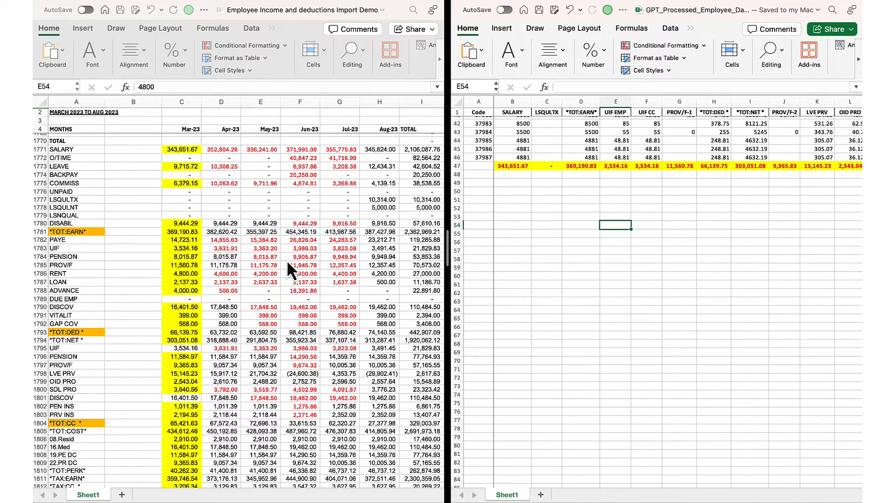
Step: Fill the second Mar-23 UIF total in C1795 of the original workbook with yellow and check it against the UIF CC total
left_click(183, 348)
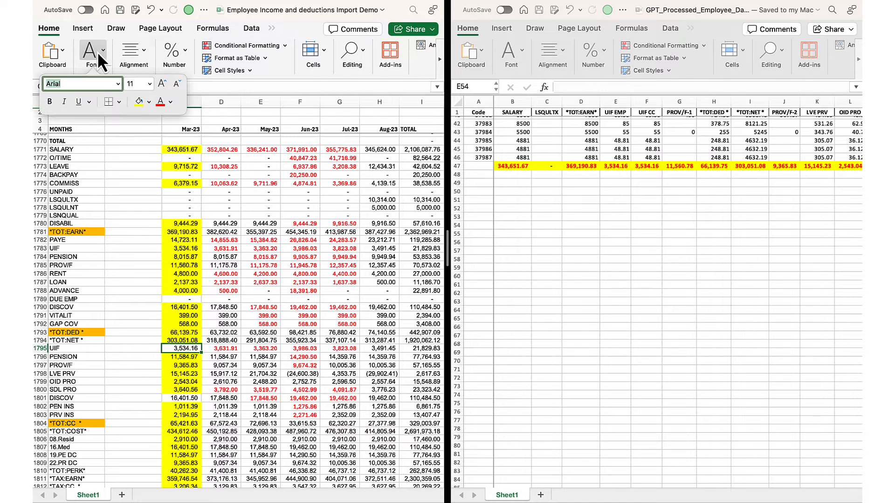
left_click(137, 102)
left_click(564, 255)
scroll(664, 185, "up", 1)
scroll(664, 186, "up", 2)
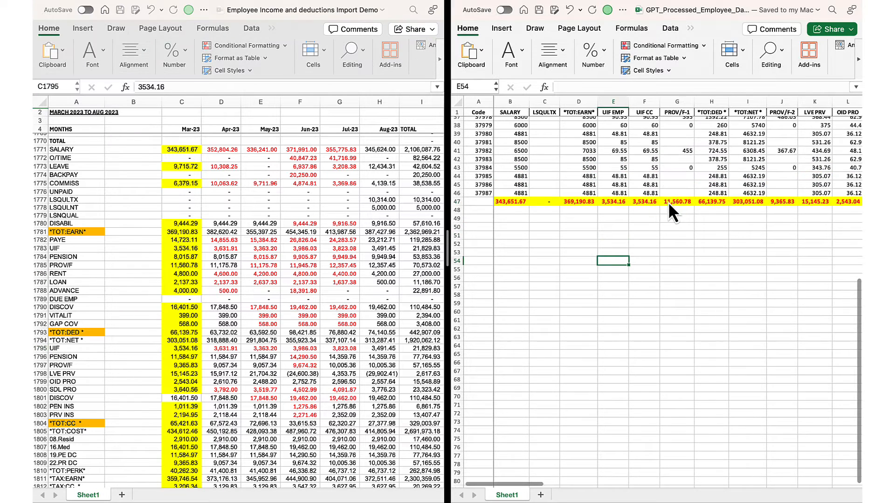
Step: Add a DISCOV CC column right after DISCOV in the processed workbook and copy the DISCOV total into AM47
left_click(668, 202)
key("Right")
key("Right")
key("Right")
key("Right")
key("Right")
key("Right")
key("Right")
key("Right")
key("Right")
key("Right")
key("Right")
key("Right")
key("Right")
key("Right")
key("Right")
key("Right")
key("Right")
key("Right")
key("Right")
key("Right")
key("Right")
key("Right")
key("Right")
key("Right")
key("Right")
key("Right")
key("Right")
key("Right")
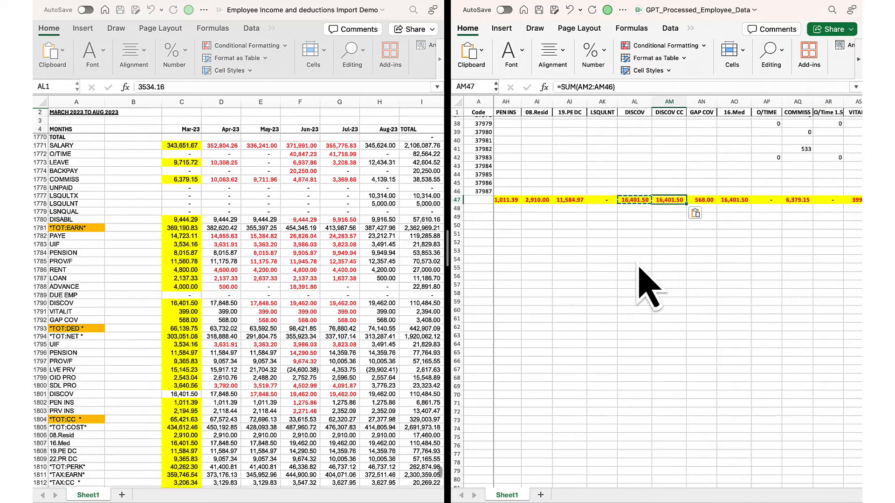
left_click(637, 261)
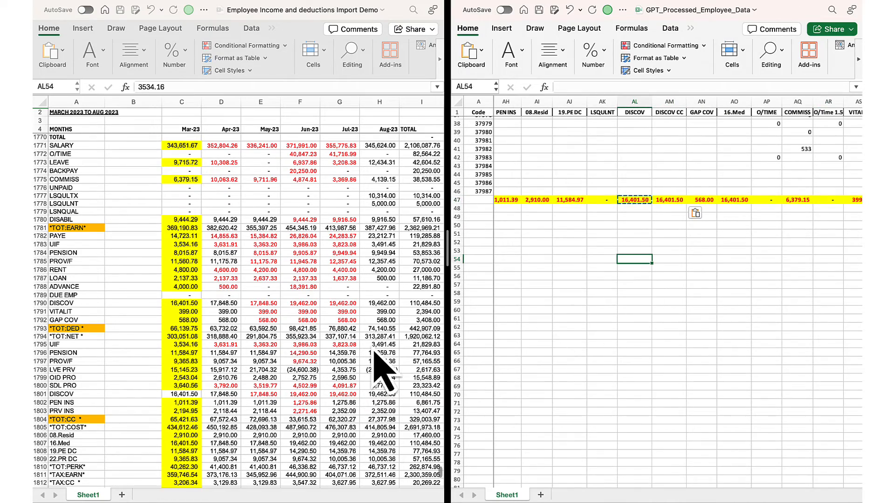
Step: Fill the second Mar-23 DISCOV total in C1801 of the original workbook with yellow
scroll(301, 369, "down", 3)
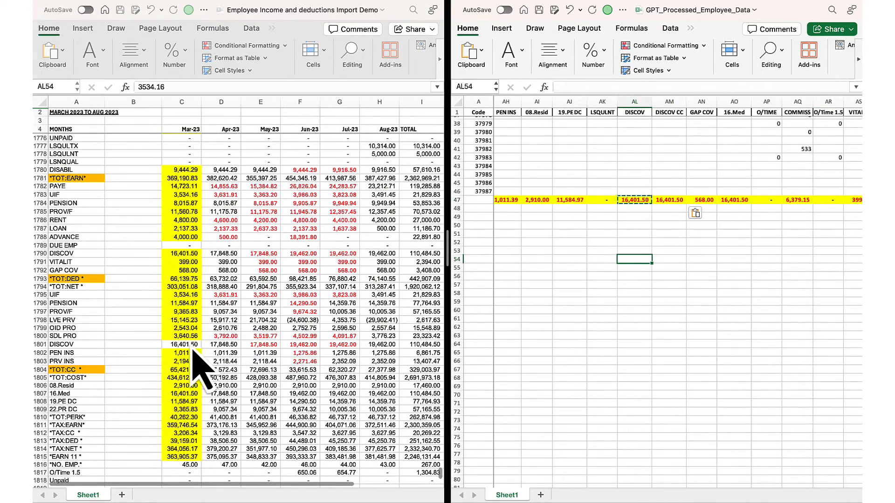
left_click(194, 350)
left_click(193, 346)
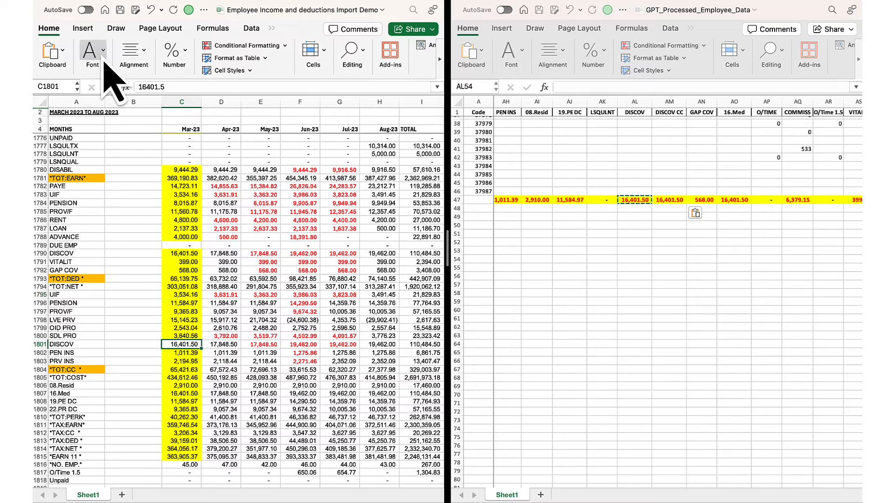
left_click(91, 56)
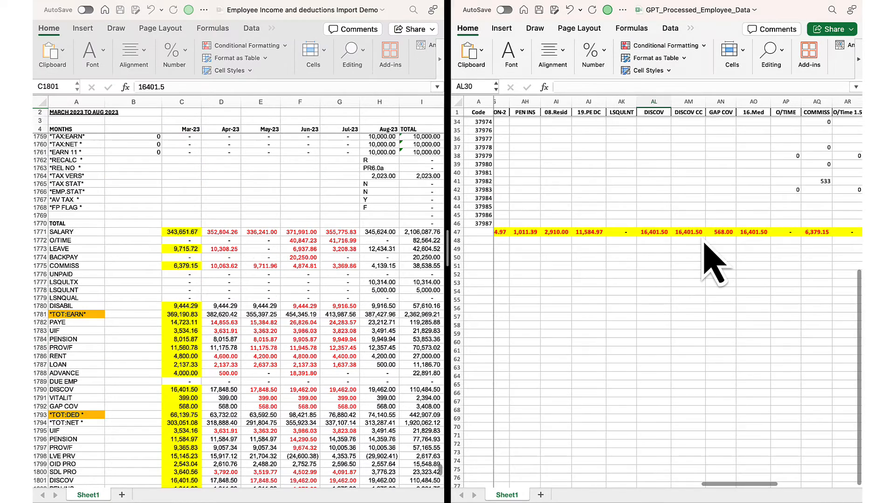
Step: Review the Mar-23 totals in the original workbook against the processed totals row to check that every amount is marked
scroll(702, 240, "left", 6)
scroll(704, 242, "left", 10)
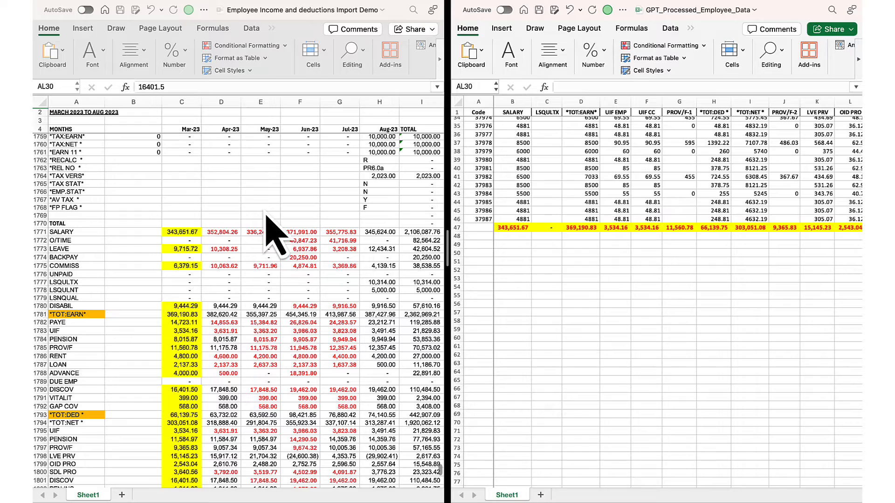
scroll(272, 236, "down", 4)
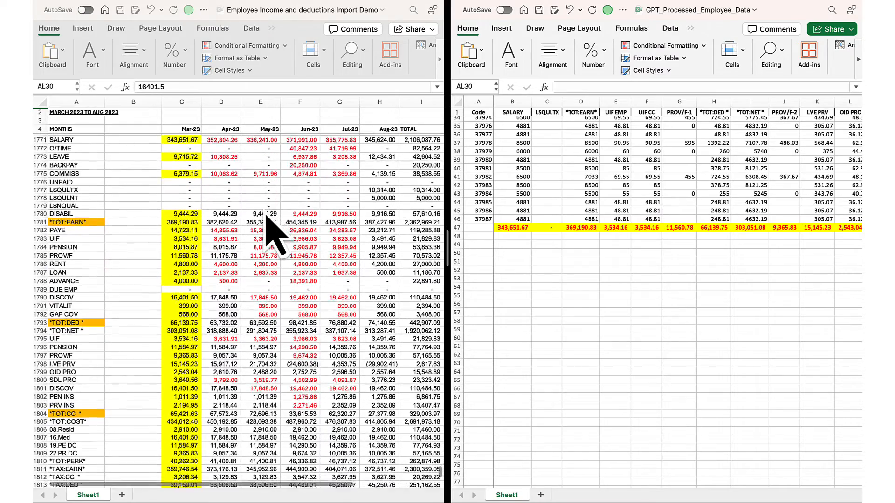
scroll(272, 233, "down", 1)
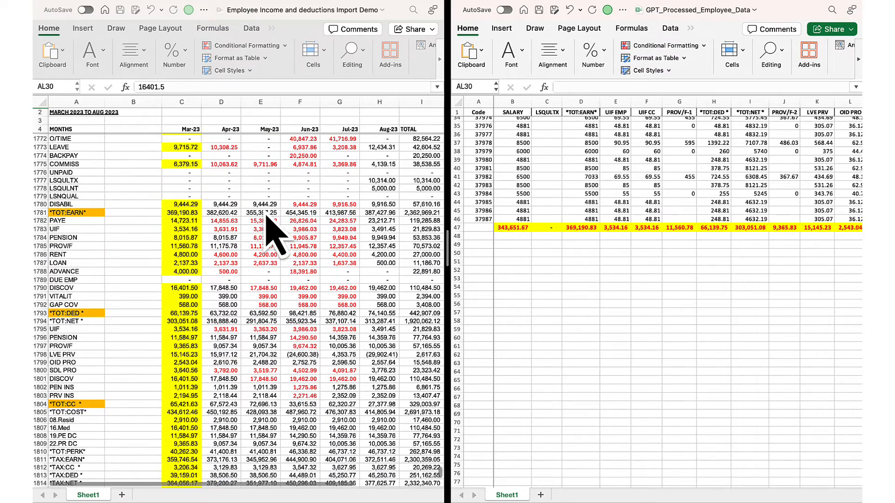
scroll(273, 233, "down", 2)
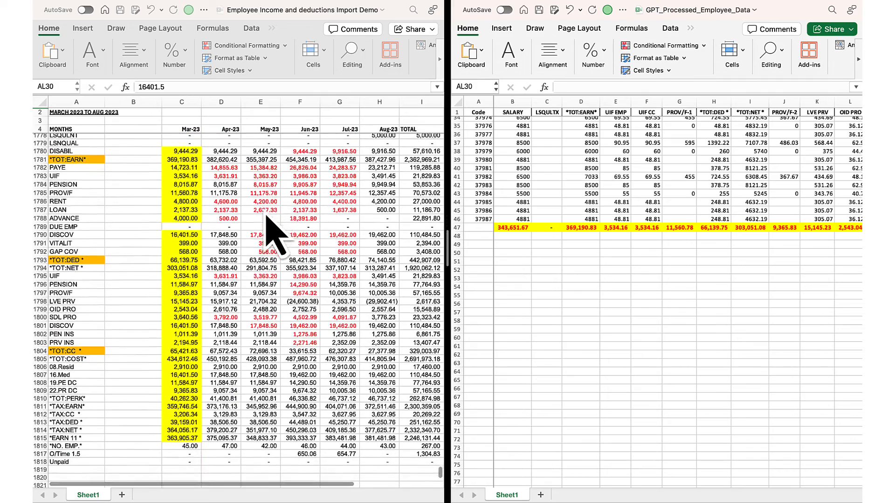
scroll(273, 233, "down", 1)
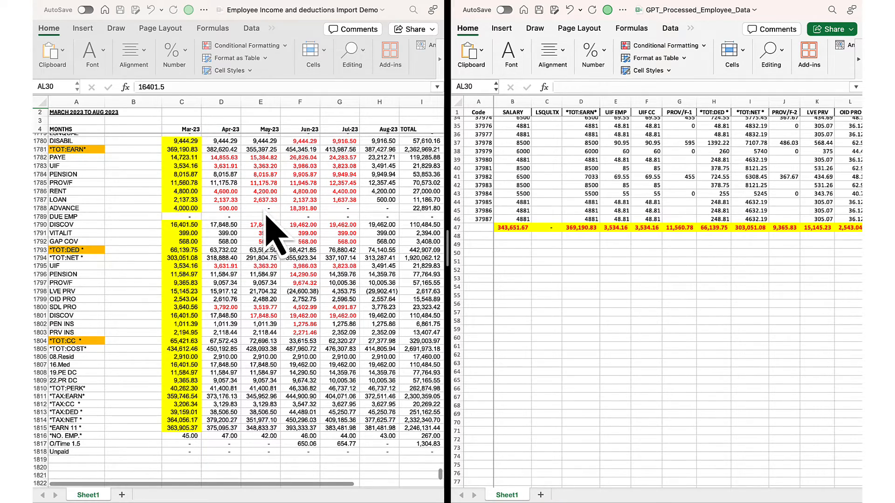
scroll(275, 231, "up", 8)
Step: Save both the processed employee data workbook and the original payroll workbook
left_click(581, 261)
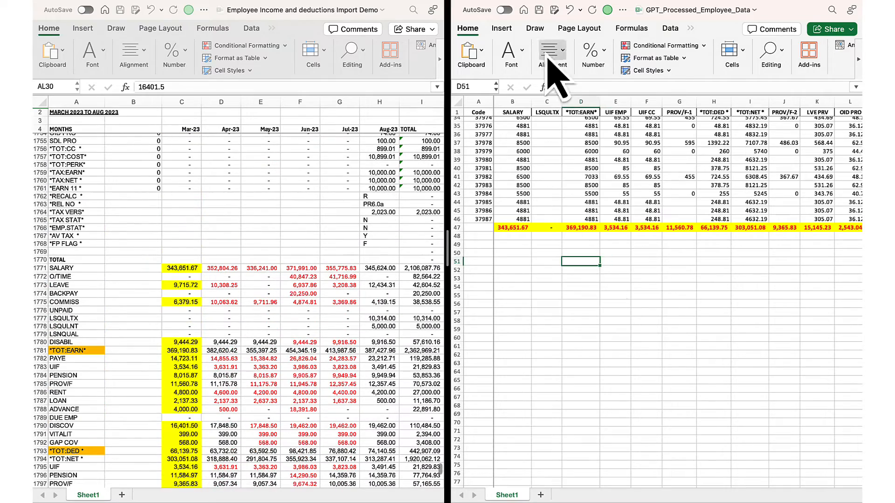
left_click(538, 11)
left_click(121, 12)
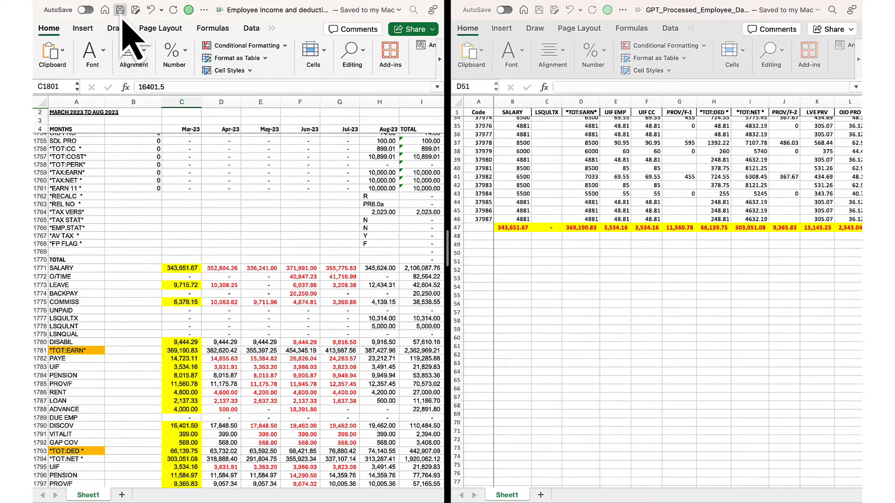